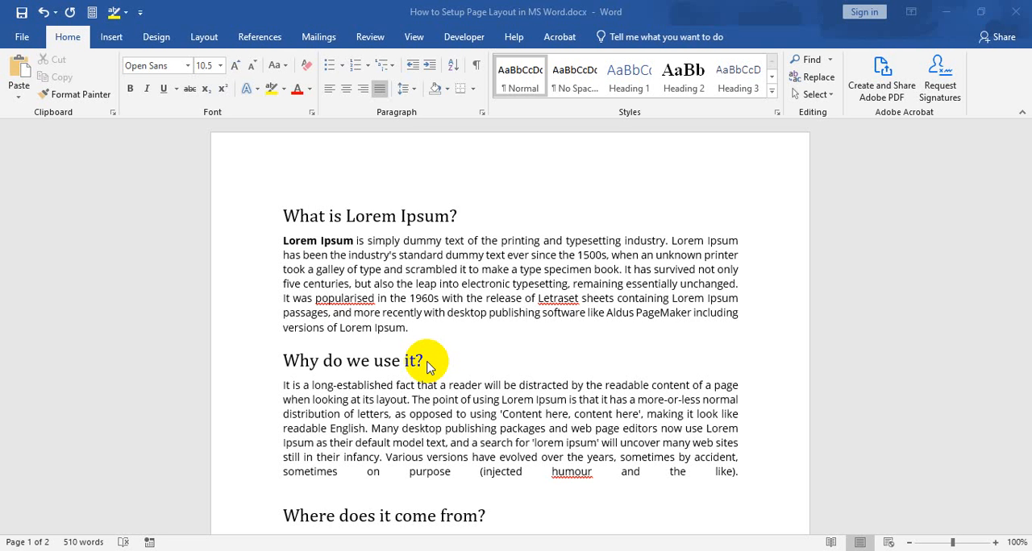
# Look through the document from the first page to the end and return to its beginning.
pyautogui.scroll(-5, 516, 258)
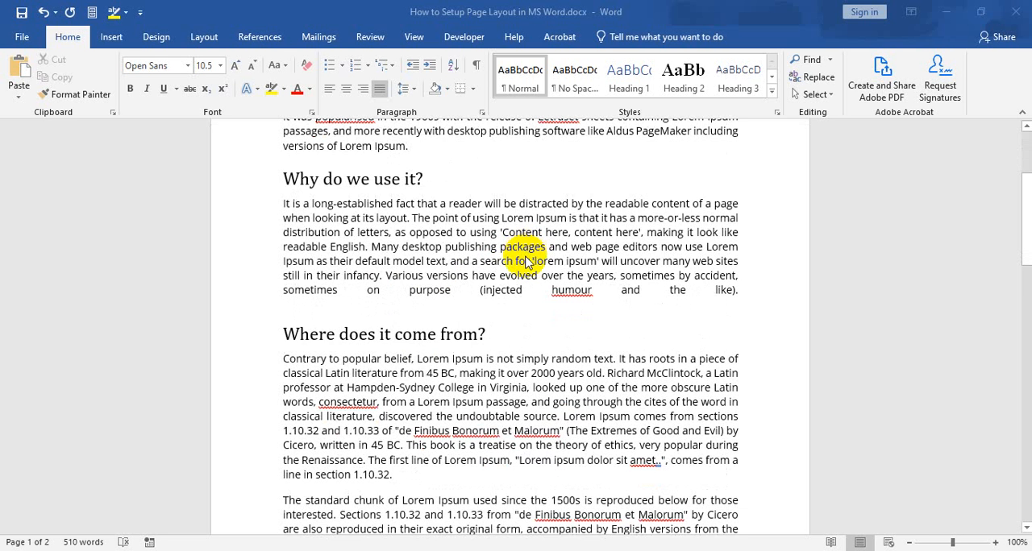
pyautogui.scroll(1, 526, 263)
pyautogui.scroll(-3, 524, 270)
pyautogui.scroll(7, 522, 278)
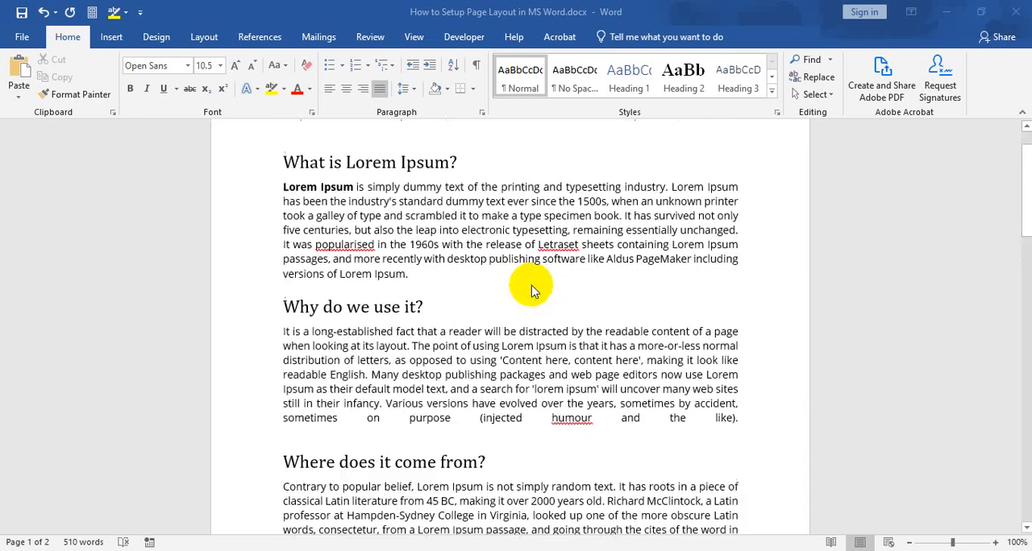
pyautogui.scroll(-15, 520, 282)
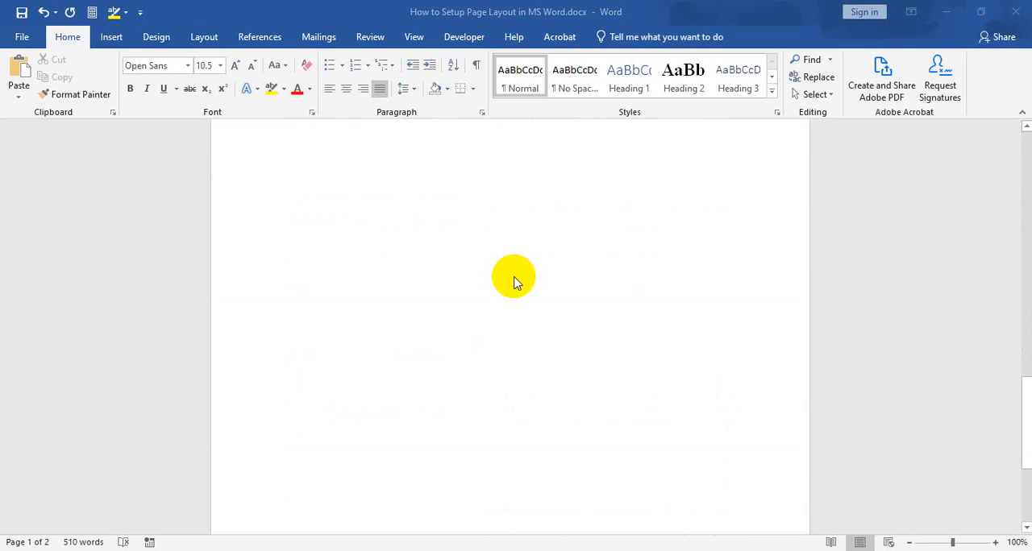
pyautogui.scroll(4, 516, 278)
pyautogui.scroll(-8, 516, 278)
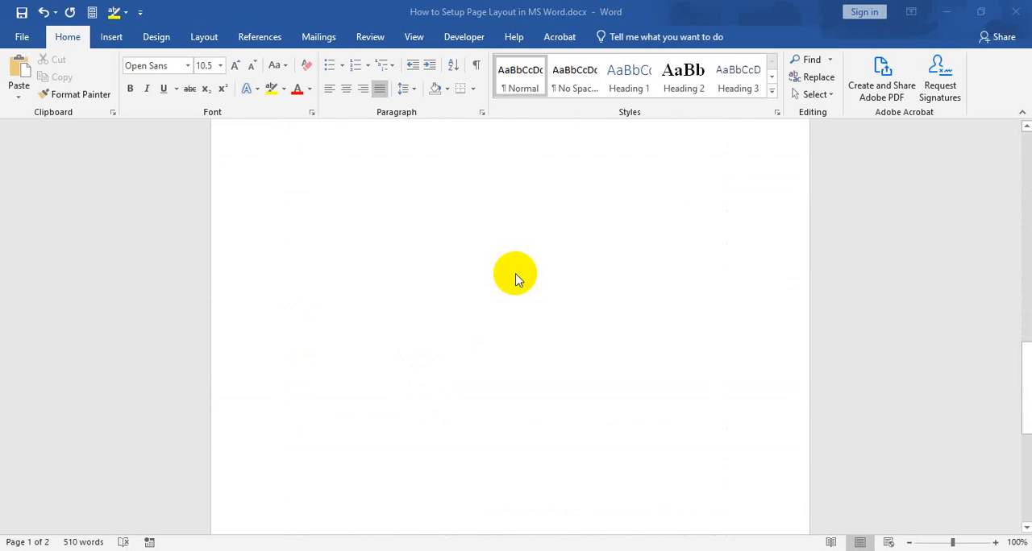
pyautogui.scroll(14, 516, 278)
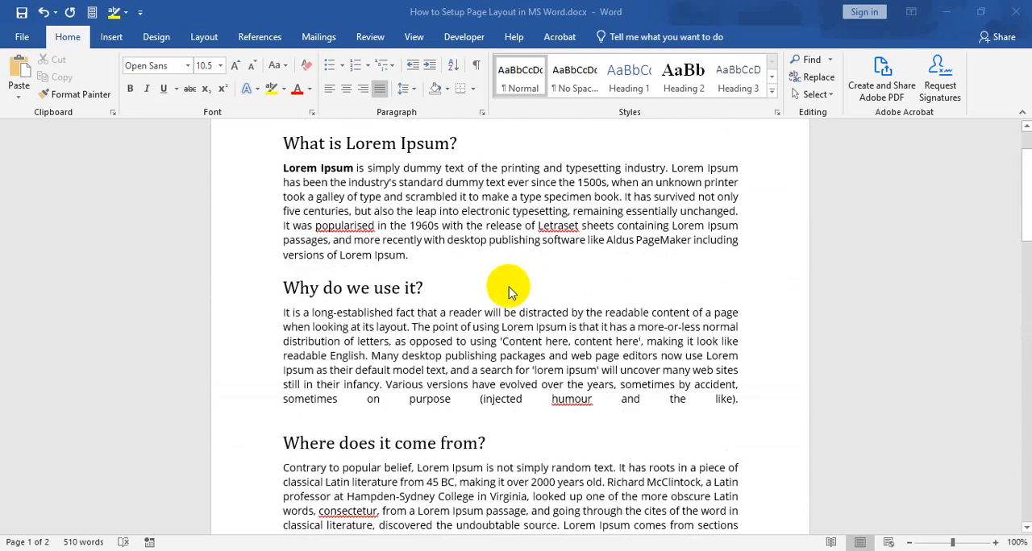
pyautogui.scroll(2, 387, 173)
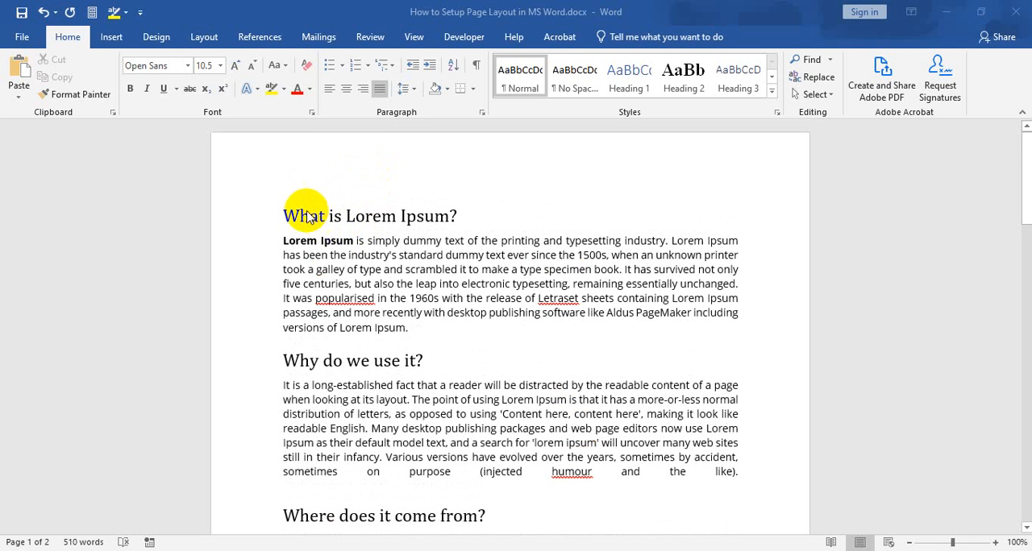
# Examine the section headings and body paragraphs, comparing the "What is Lorem Ipsum?" and "Why do we use it?" sections.
pyautogui.click(299, 216)
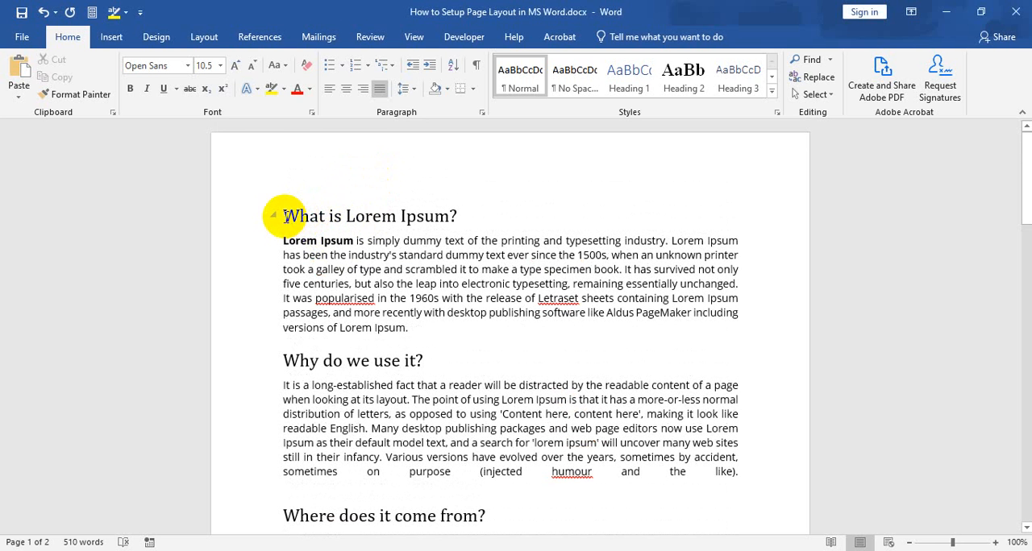
pyautogui.moveTo(284, 216); pyautogui.dragTo(453, 217)
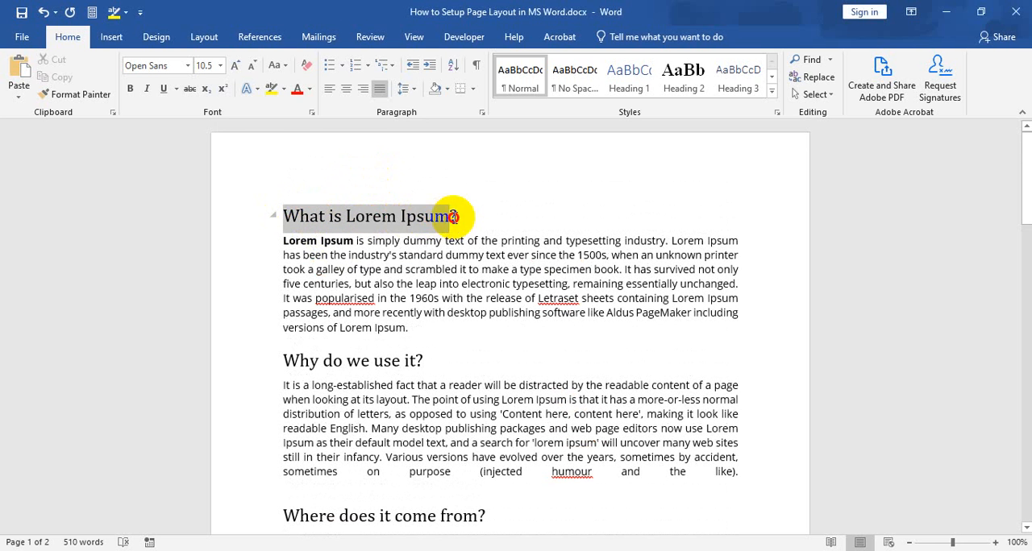
pyautogui.click(405, 216)
pyautogui.moveTo(322, 247); pyautogui.dragTo(403, 372)
pyautogui.scroll(-2, 379, 320)
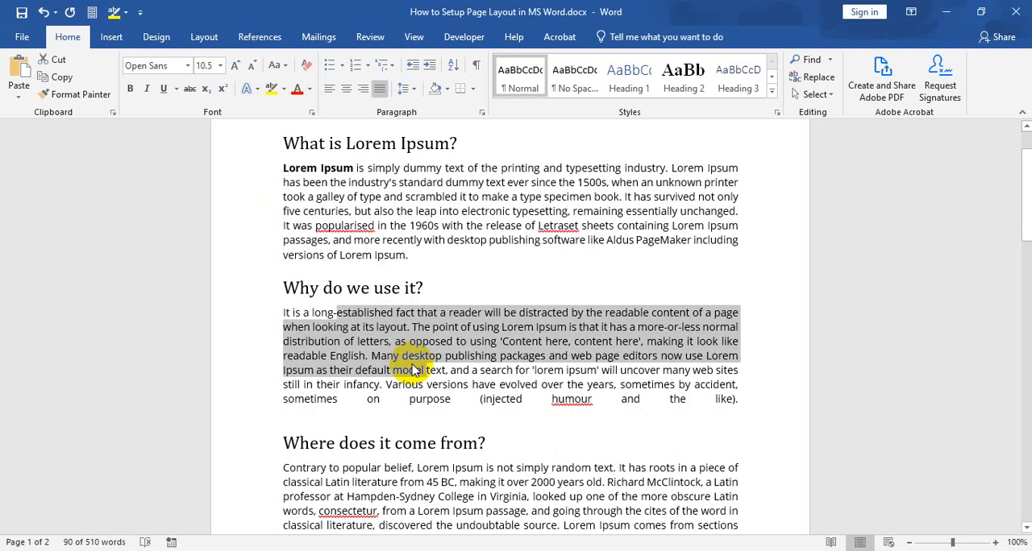
pyautogui.click(351, 175)
pyautogui.moveTo(284, 171); pyautogui.dragTo(348, 182)
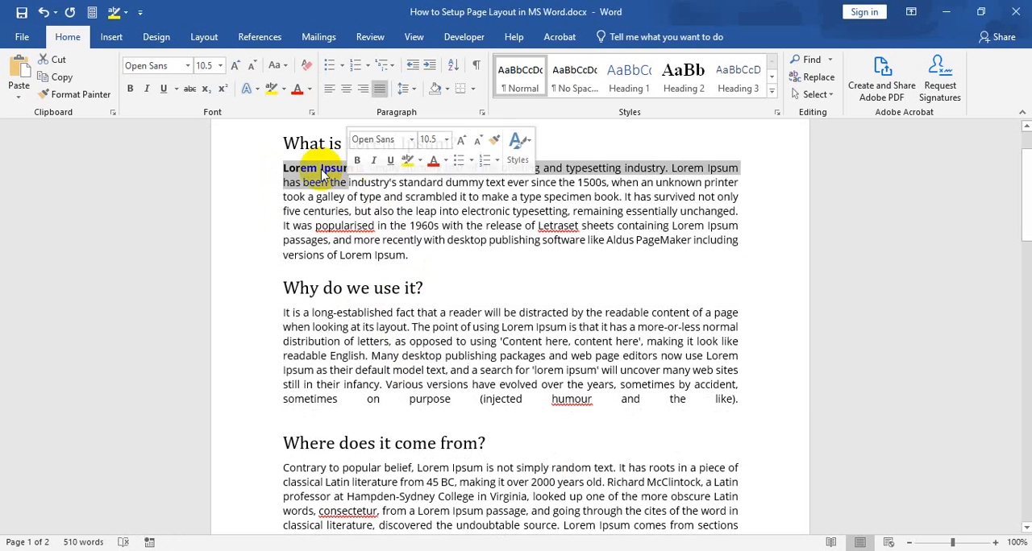
pyautogui.moveTo(288, 143); pyautogui.dragTo(460, 143)
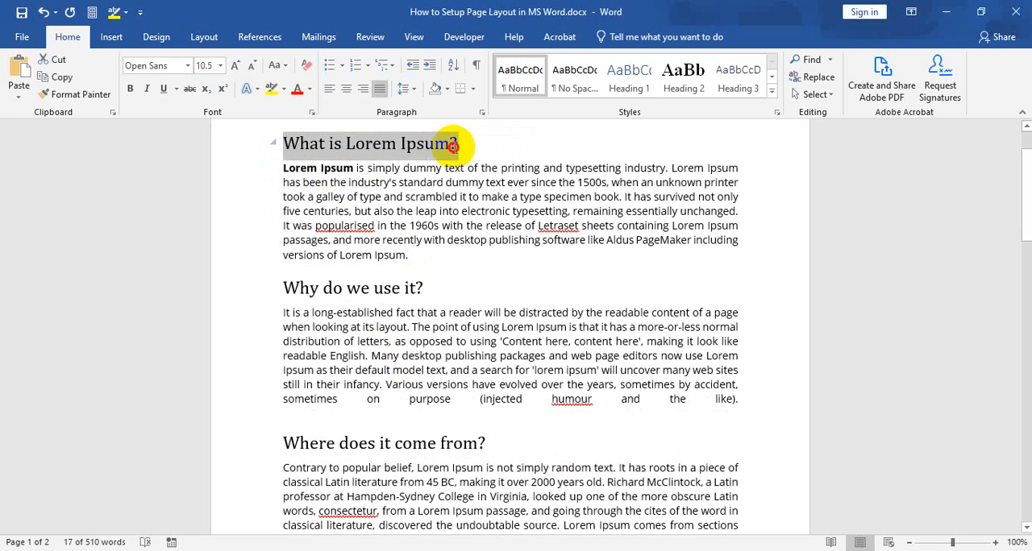
pyautogui.click(461, 211)
pyautogui.scroll(-2, 384, 242)
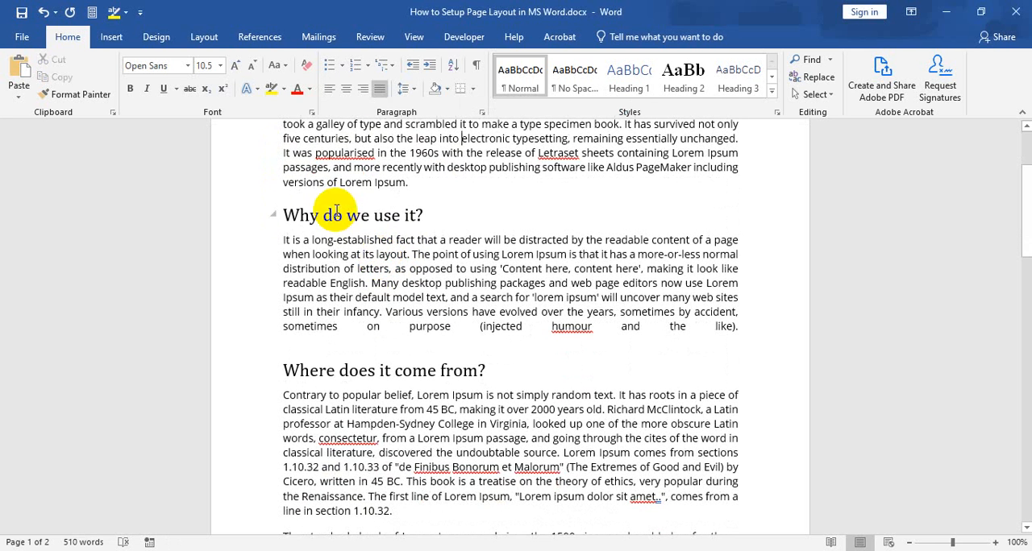
pyautogui.moveTo(336, 211); pyautogui.dragTo(395, 220)
pyautogui.click(387, 283)
pyautogui.scroll(-3, 391, 292)
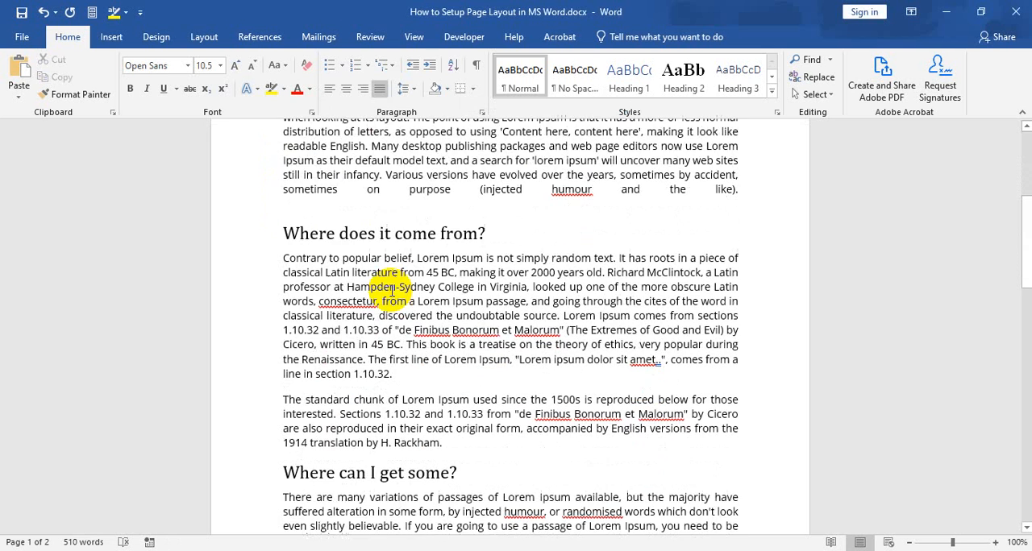
pyautogui.scroll(4, 310, 351)
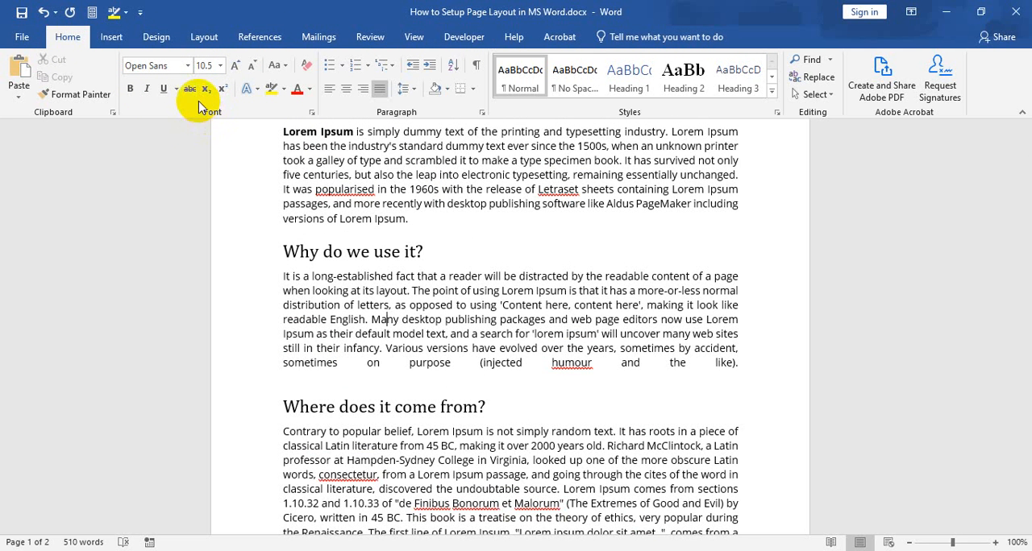
# Check the font, size and bold formatting of the first body paragraph and its opening words "Lorem Ipsum".
pyautogui.scroll(2, 189, 142)
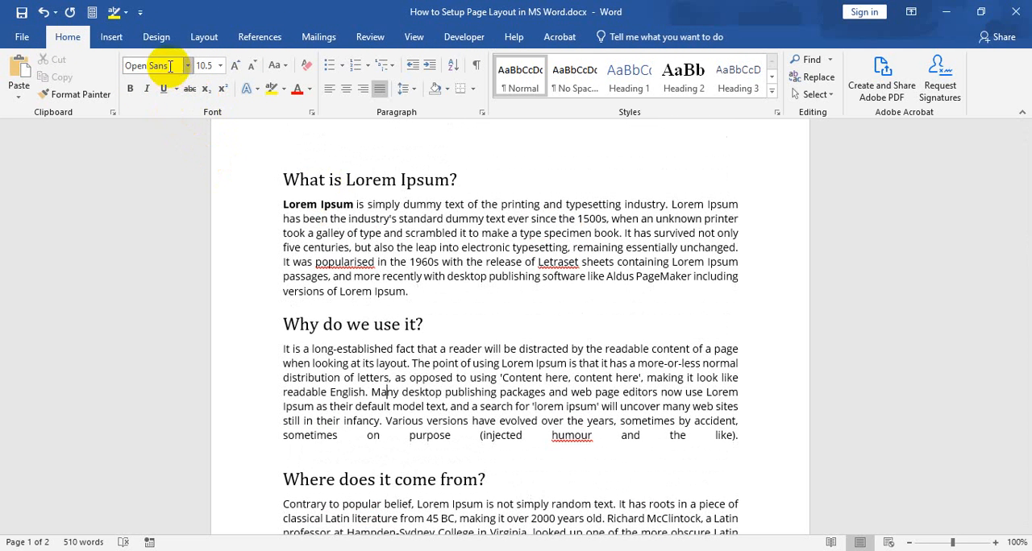
pyautogui.click(174, 70)
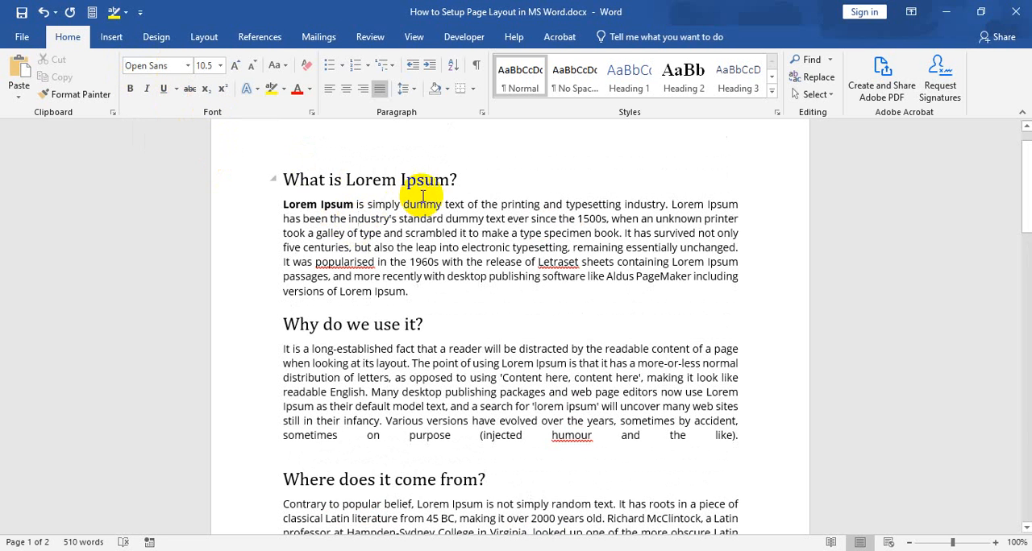
pyautogui.click(436, 233)
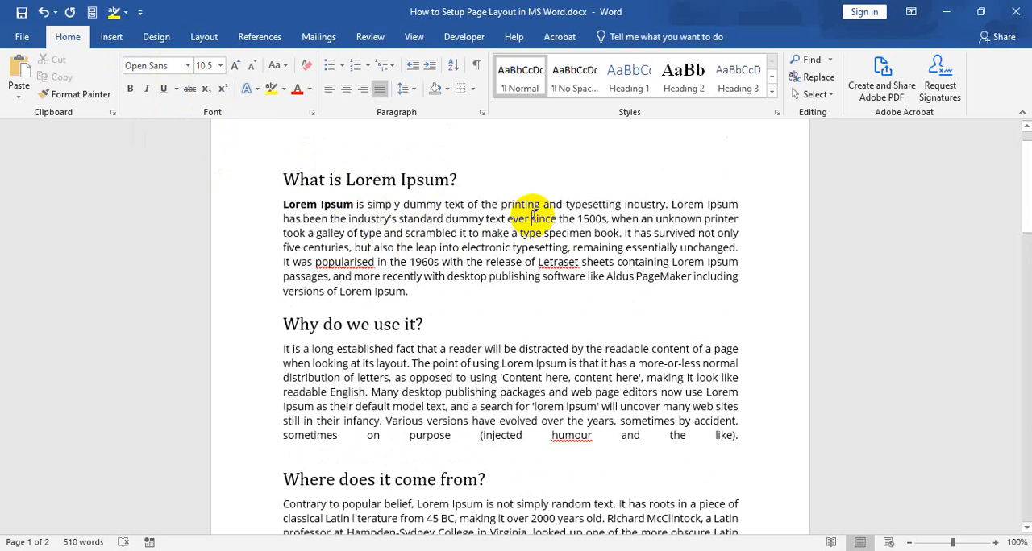
pyautogui.click(532, 217)
pyautogui.click(609, 230)
pyautogui.click(439, 263)
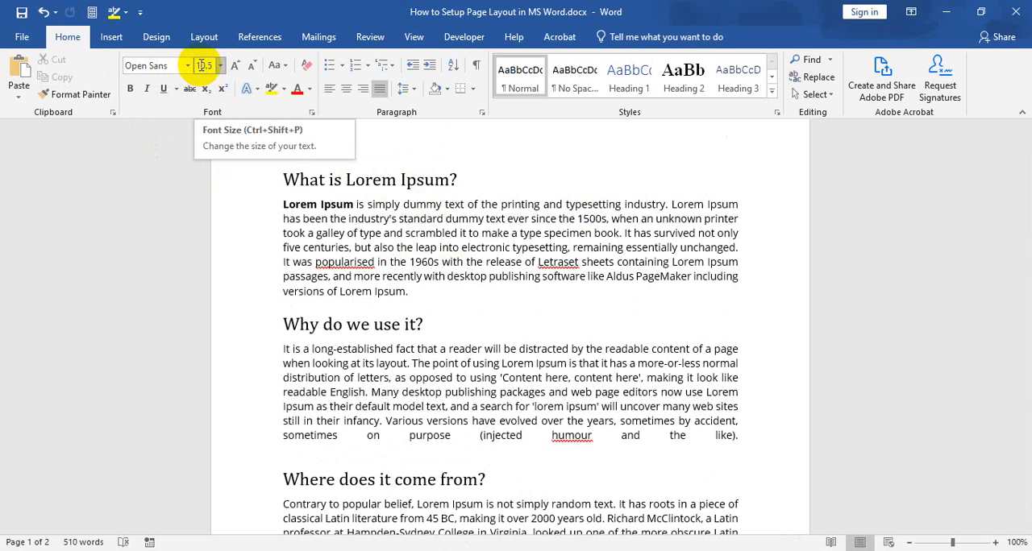
pyautogui.moveTo(353, 217); pyautogui.dragTo(406, 293)
pyautogui.click(395, 247)
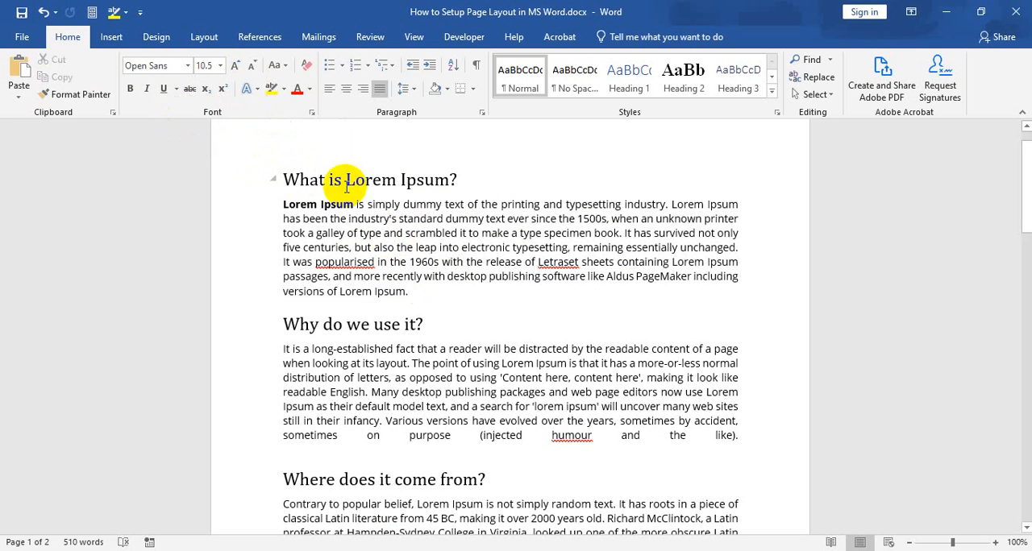
pyautogui.click(321, 204)
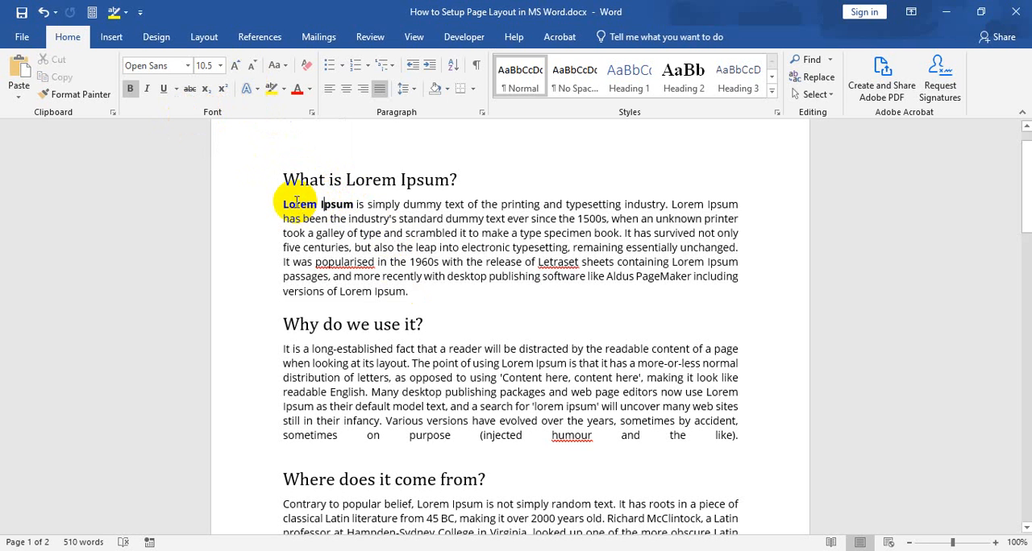
pyautogui.click(335, 204)
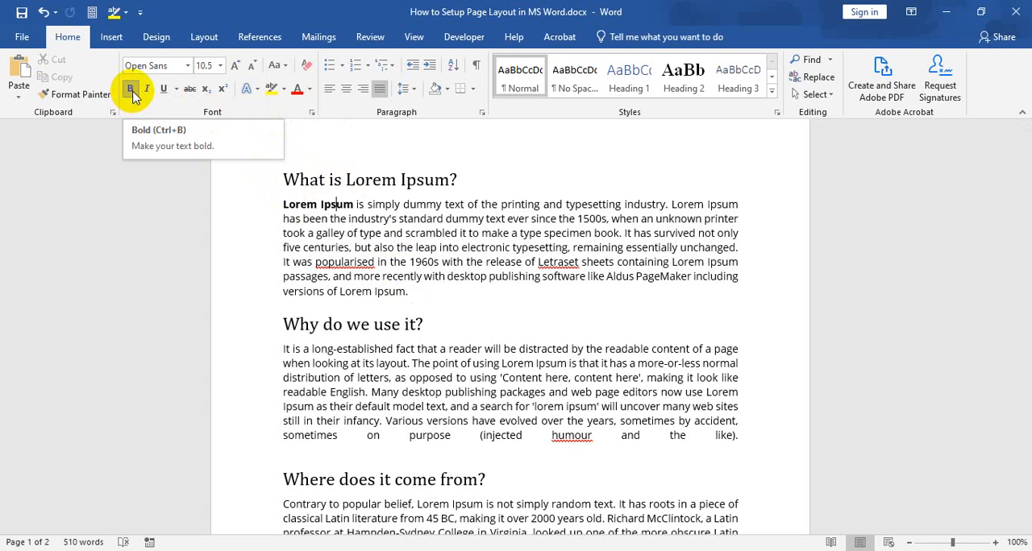
pyautogui.doubleClick(309, 202)
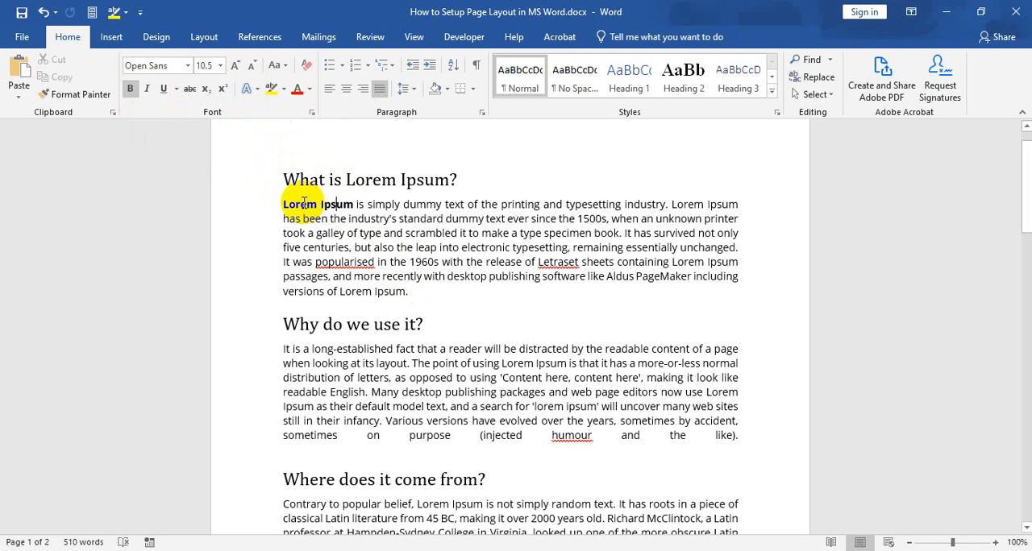
pyautogui.click(303, 203)
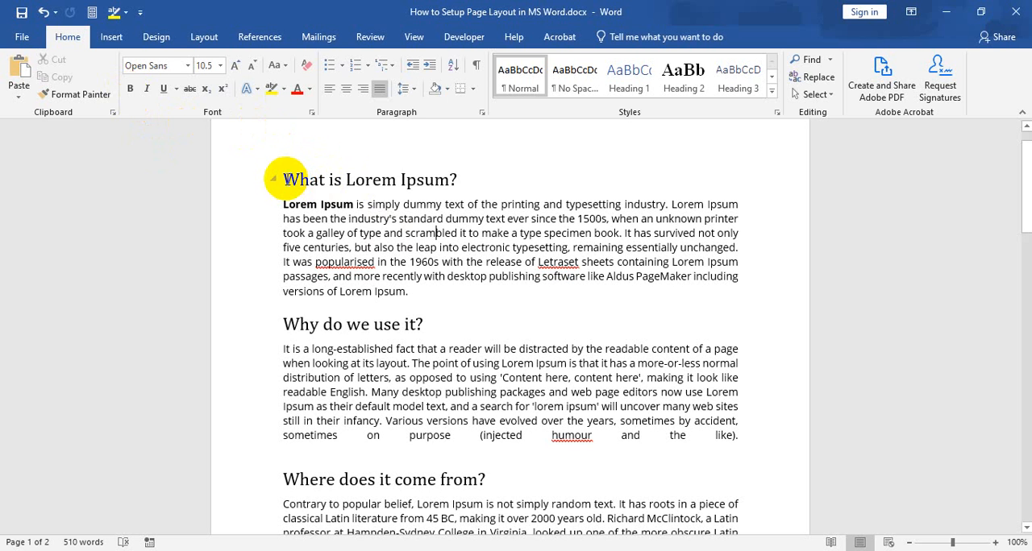
# Set the font of the heading "What is Lorem Ipsum?" to Barlow Condensed SemiBold.
pyautogui.moveTo(285, 179); pyautogui.dragTo(457, 183)
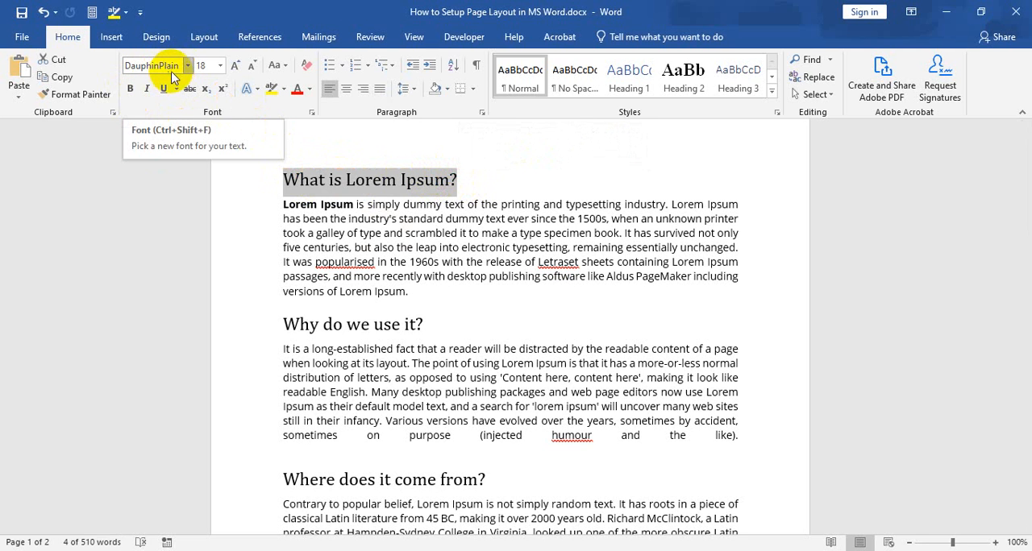
pyautogui.click(187, 66)
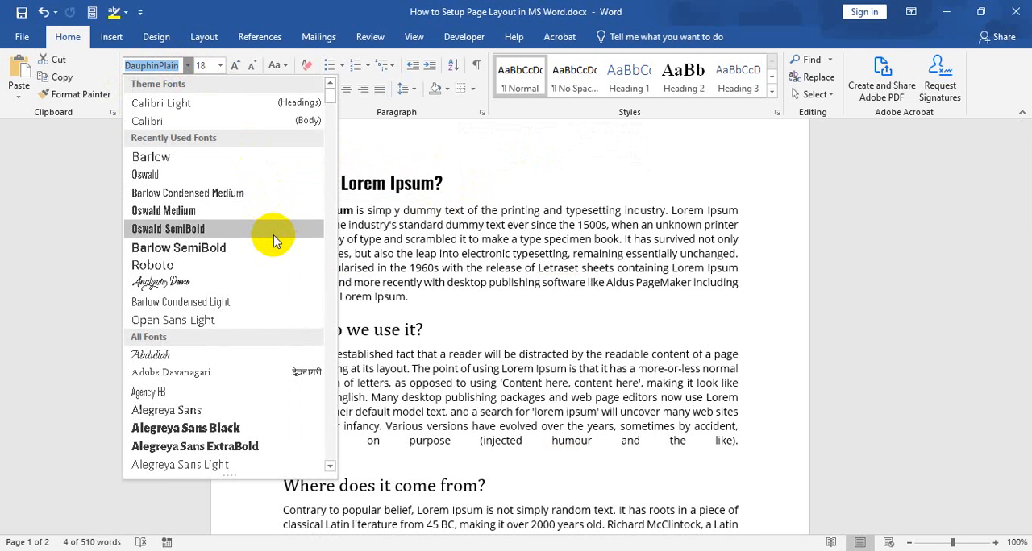
pyautogui.scroll(-1, 271, 234)
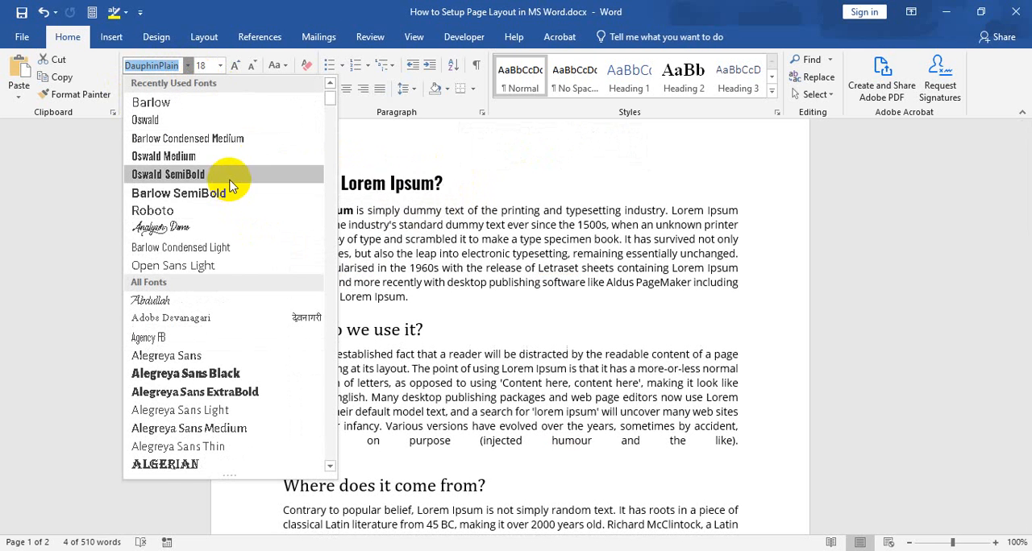
pyautogui.scroll(-1, 240, 257)
pyautogui.scroll(1, 239, 257)
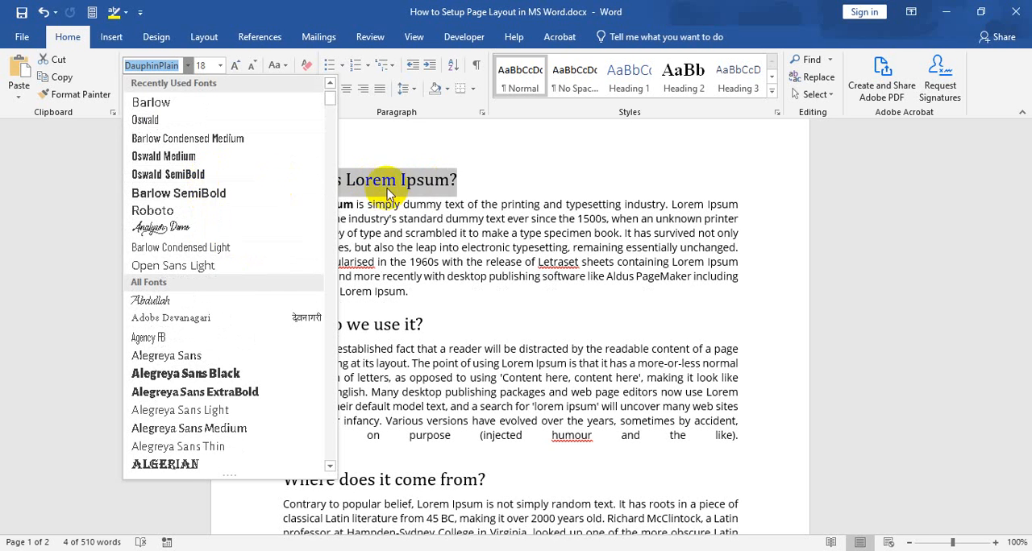
pyautogui.scroll(-1, 194, 280)
pyautogui.scroll(-2, 212, 265)
pyautogui.scroll(-5, 230, 298)
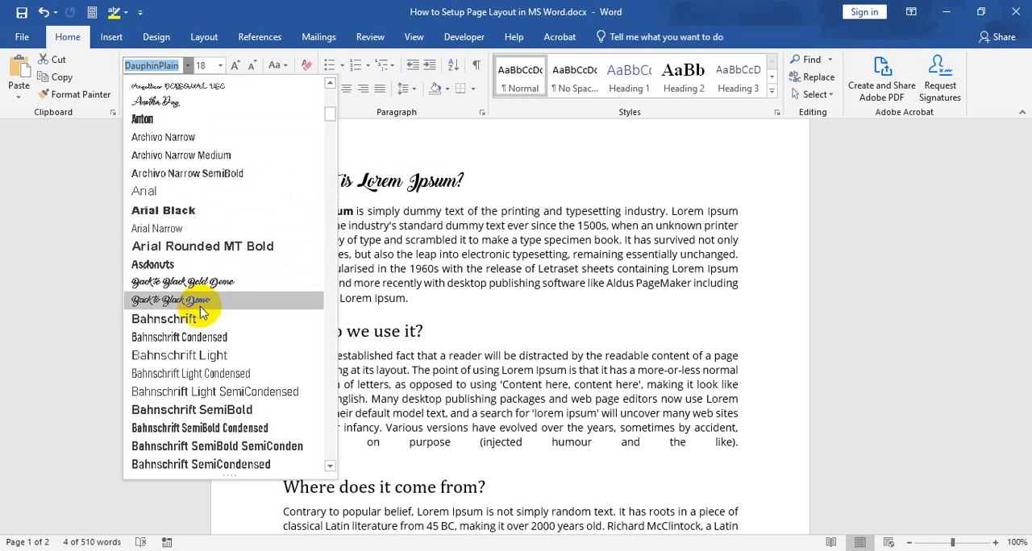
pyautogui.scroll(-6, 161, 218)
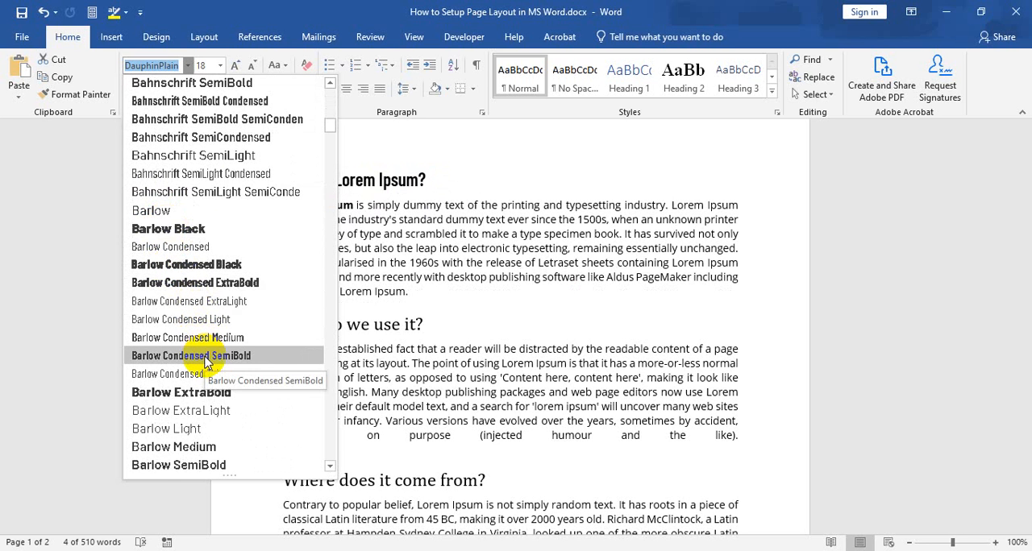
pyautogui.scroll(-2, 207, 347)
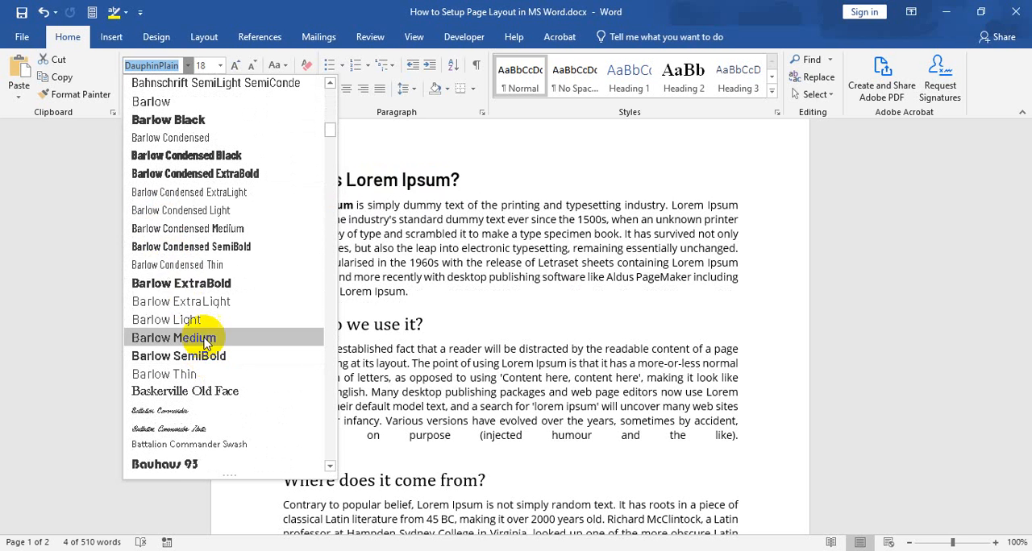
pyautogui.click(228, 255)
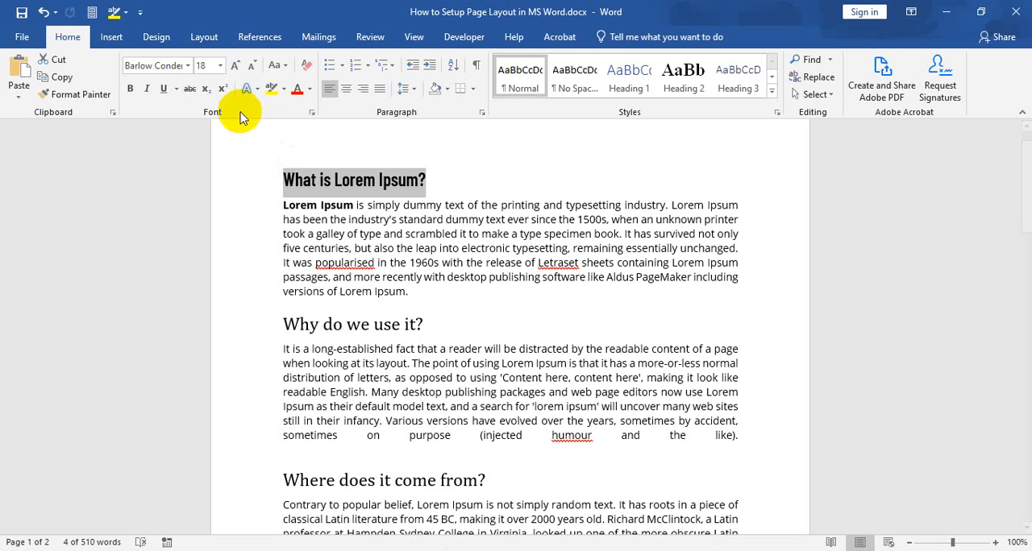
# Colour the heading "What is Lorem Ipsum?" with a dark green theme colour.
pyautogui.click(309, 89)
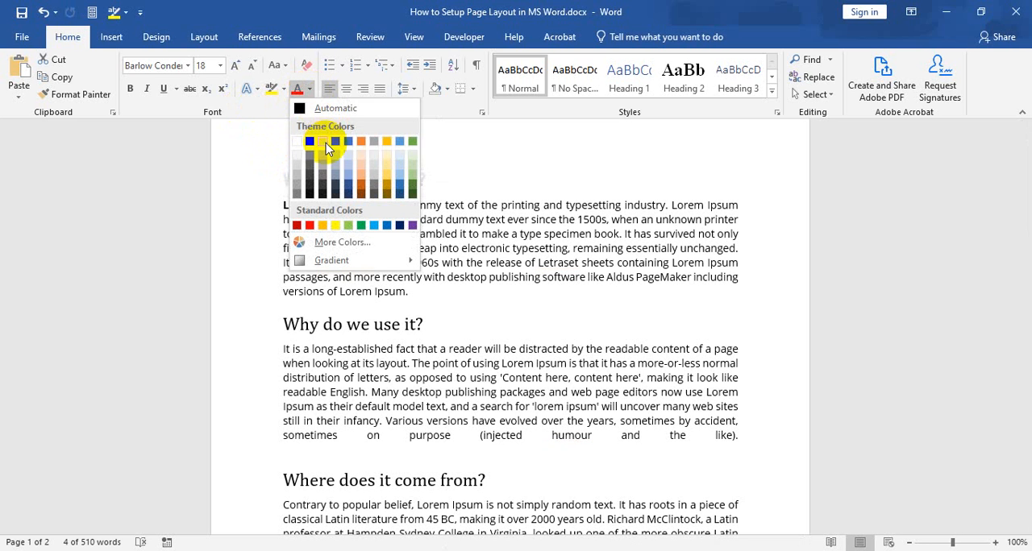
pyautogui.click(413, 187)
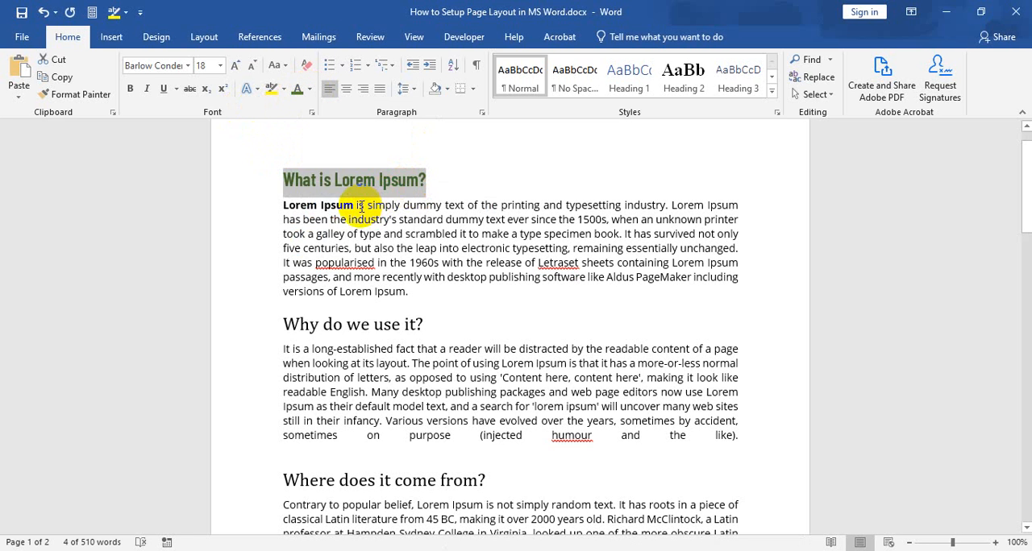
pyautogui.click(360, 207)
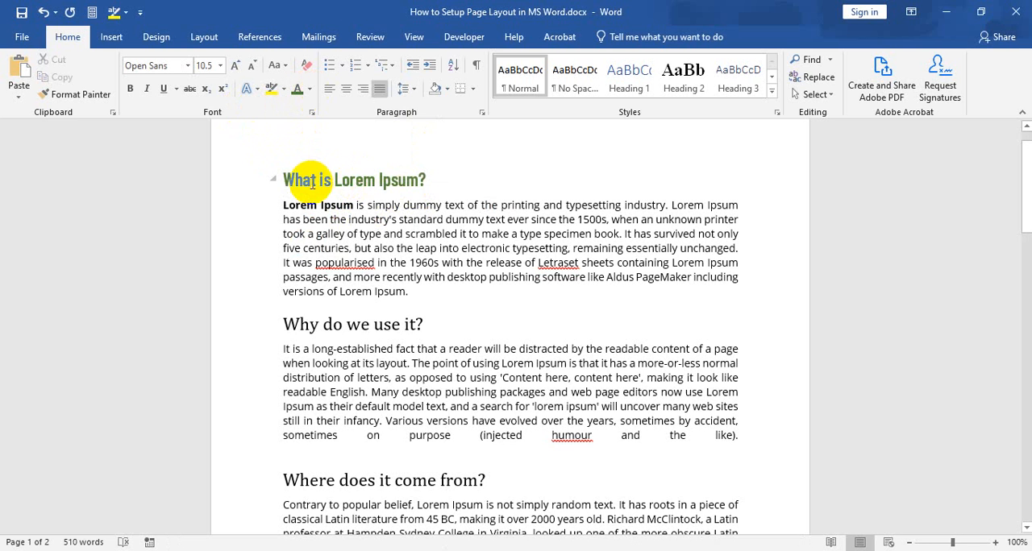
pyautogui.moveTo(284, 180); pyautogui.dragTo(420, 180)
pyautogui.click(379, 179)
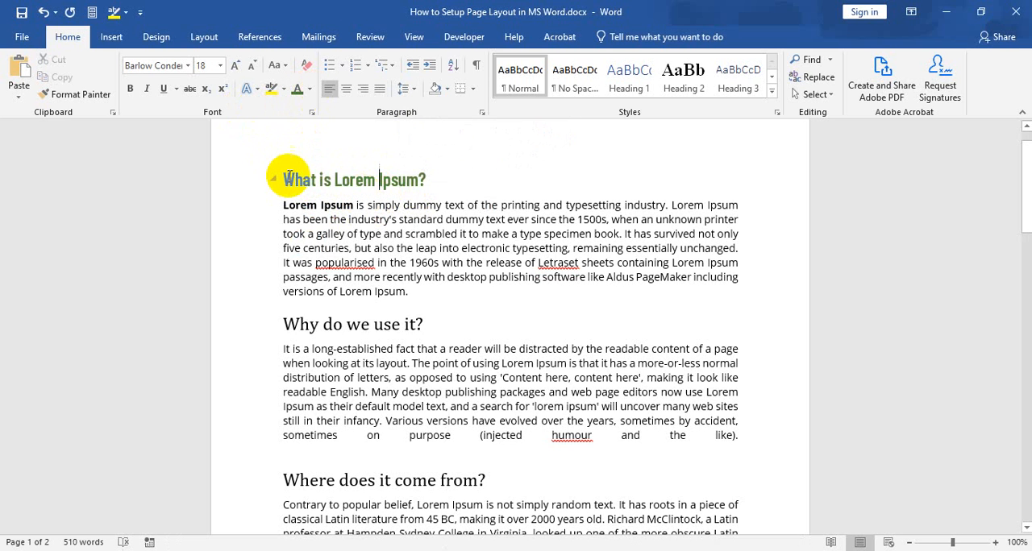
# Remove the bold formatting from the opening words "Lorem Ipsum" of the first body paragraph.
pyautogui.moveTo(284, 179); pyautogui.dragTo(419, 179)
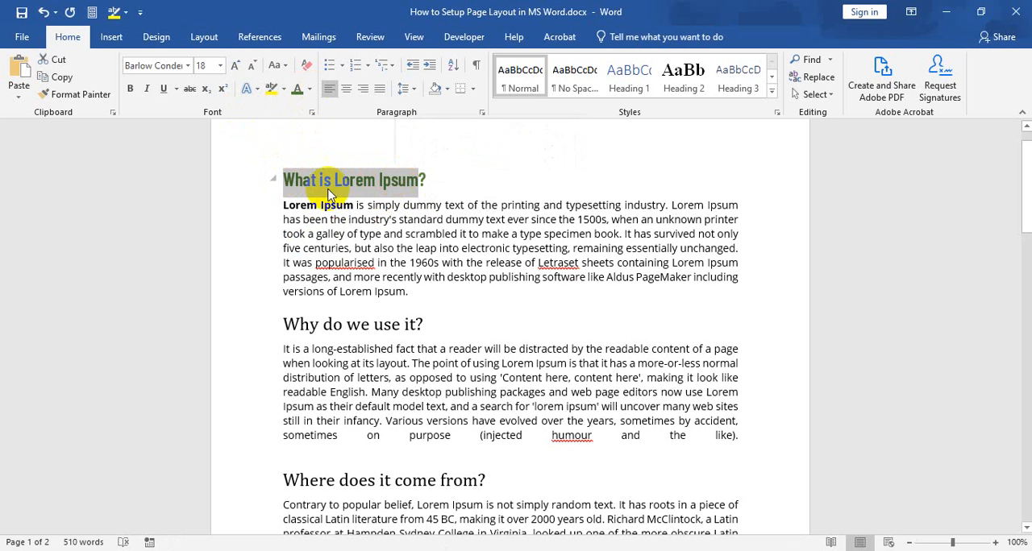
pyautogui.click(280, 205)
pyautogui.moveTo(283, 204); pyautogui.dragTo(348, 205)
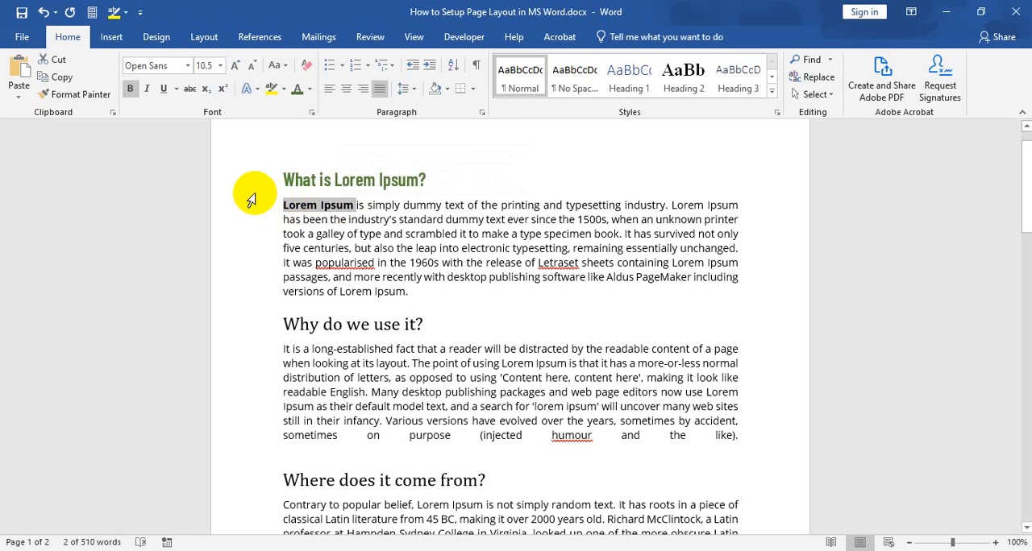
pyautogui.click(130, 89)
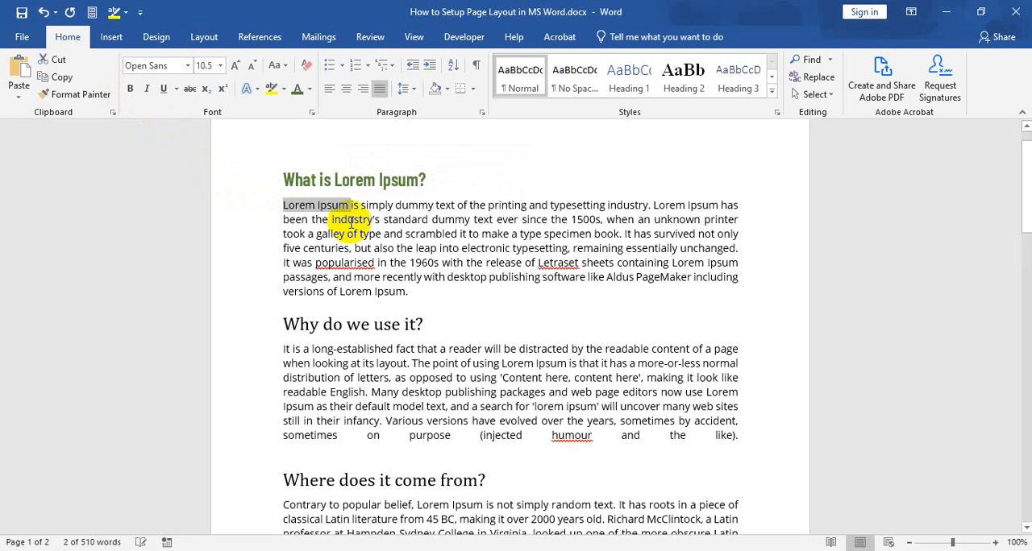
# Set the font size of the whole body paragraph under "What is Lorem Ipsum?" to 10.
pyautogui.click(284, 206)
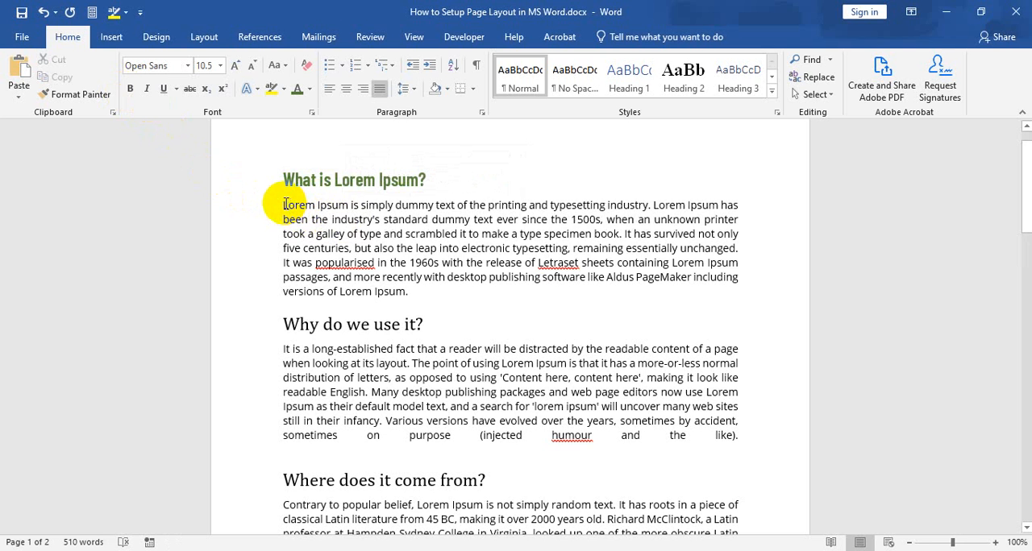
pyautogui.moveTo(284, 204); pyautogui.dragTo(408, 292)
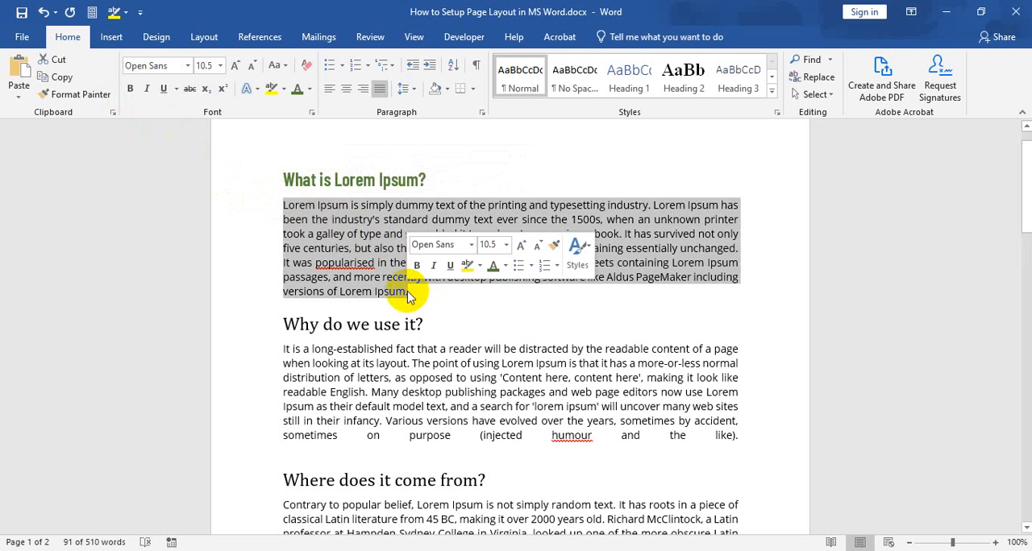
pyautogui.click(220, 66)
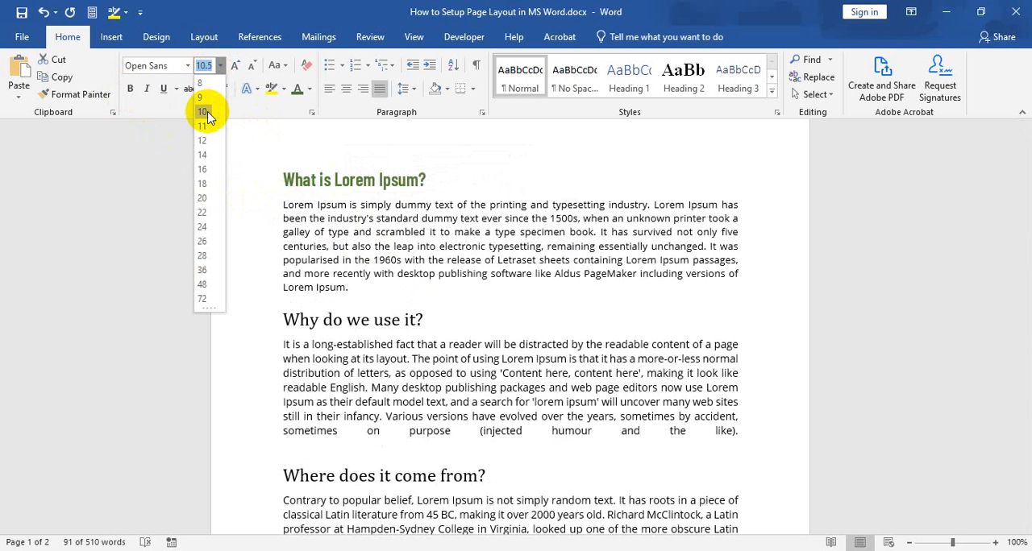
pyautogui.click(220, 66)
pyautogui.click(220, 67)
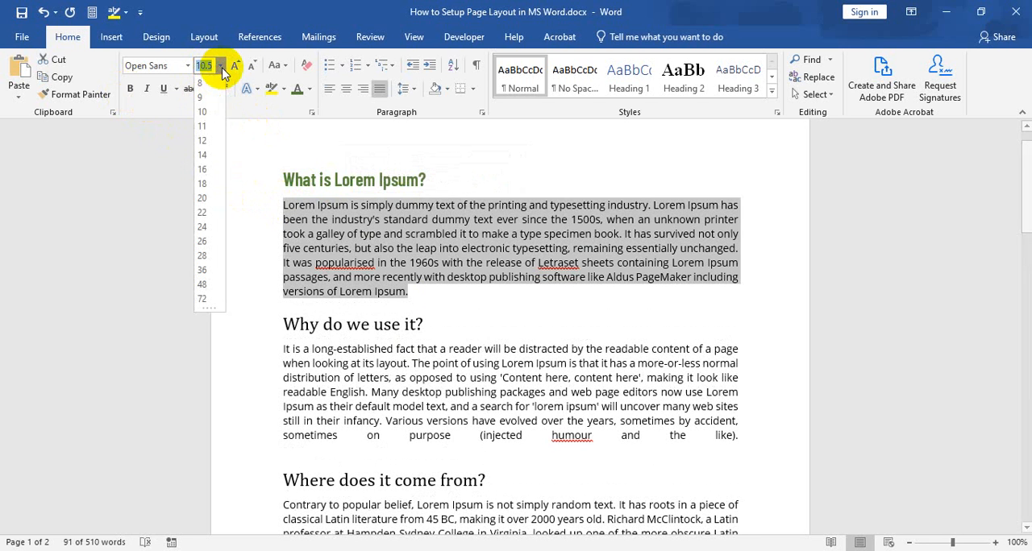
pyautogui.click(206, 116)
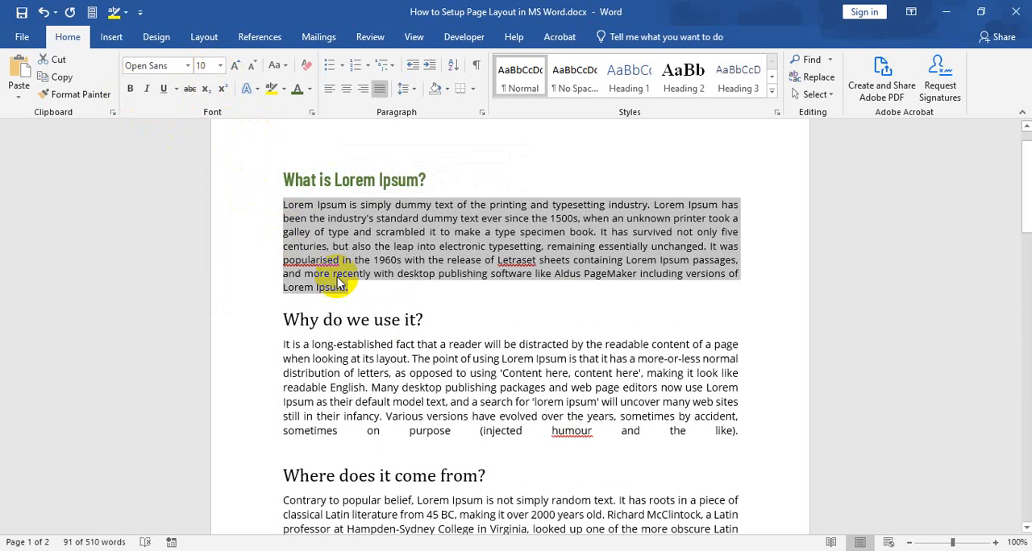
# Try font size 14 on the first body paragraph and return it to 10.
pyautogui.click(220, 67)
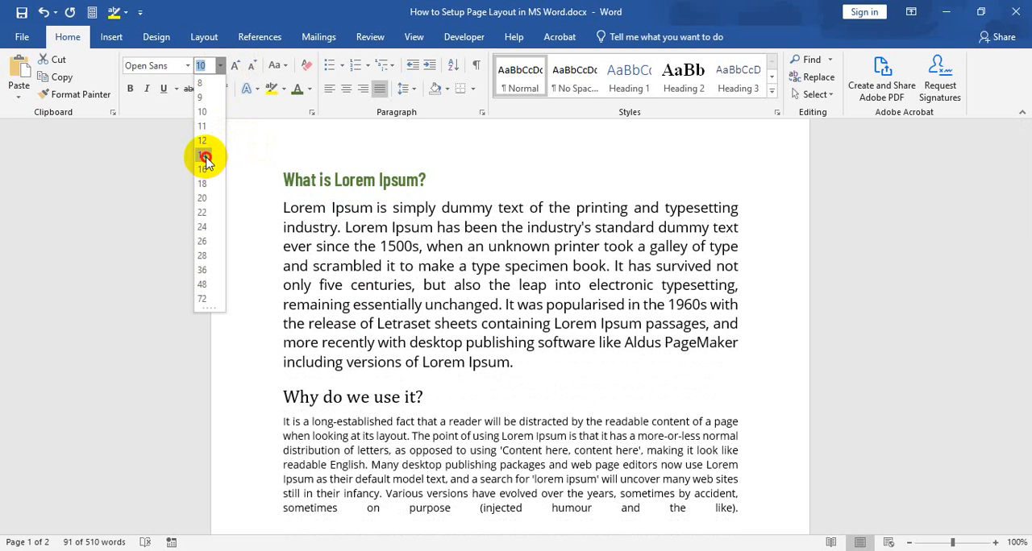
pyautogui.click(204, 156)
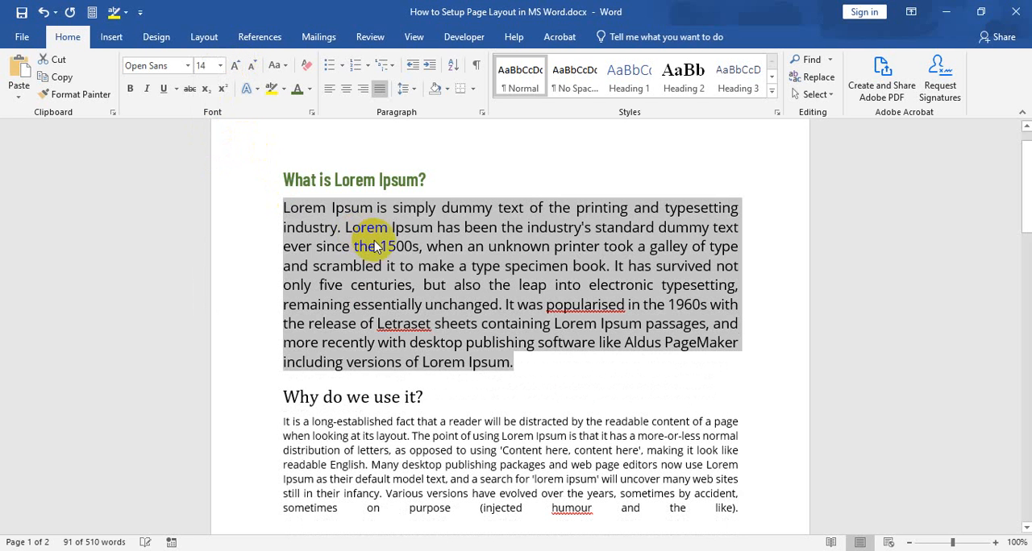
pyautogui.click(220, 67)
pyautogui.click(203, 112)
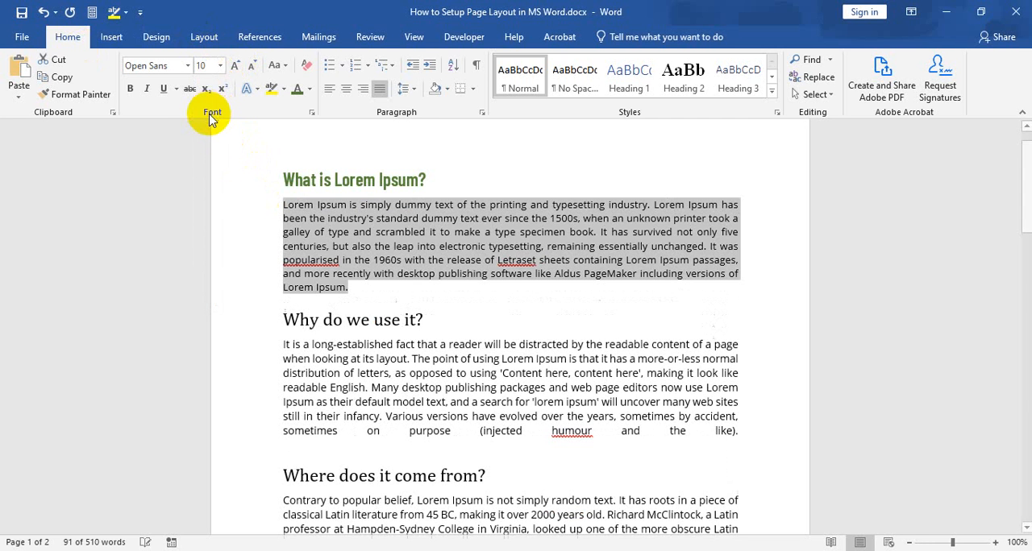
pyautogui.click(335, 234)
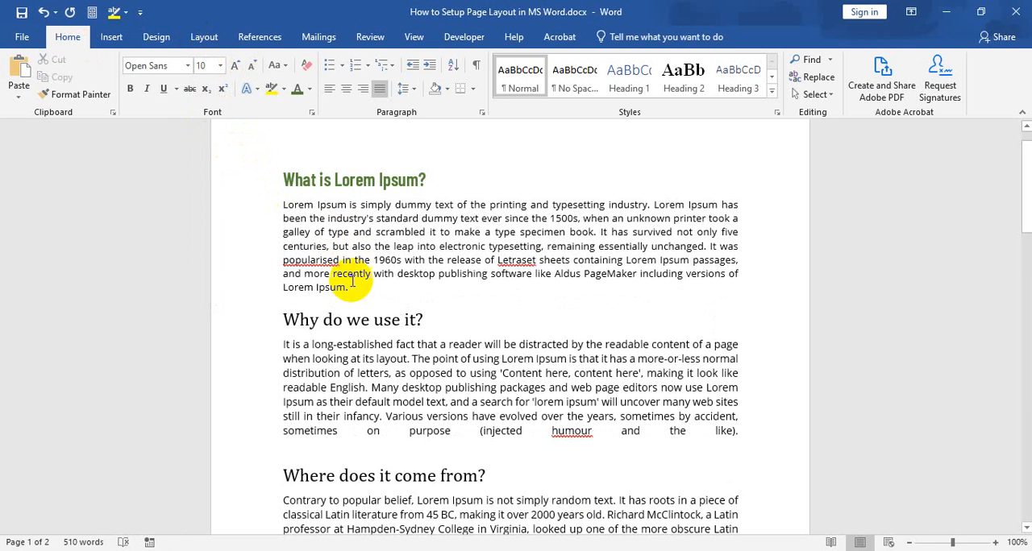
# Colour the text of the first body paragraph with a dark grey theme colour.
pyautogui.moveTo(353, 288); pyautogui.dragTo(282, 208)
pyautogui.click(311, 88)
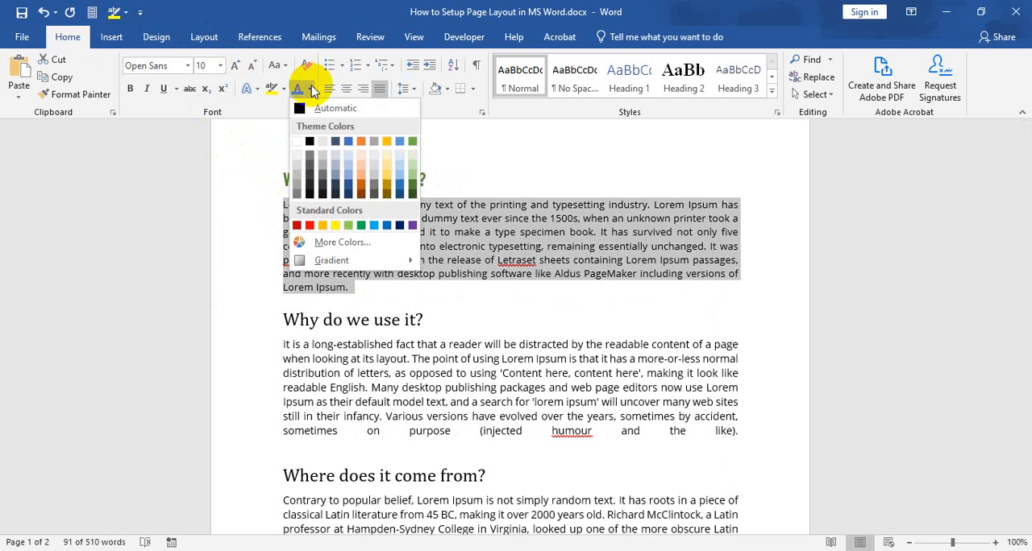
pyautogui.click(309, 167)
pyautogui.click(436, 232)
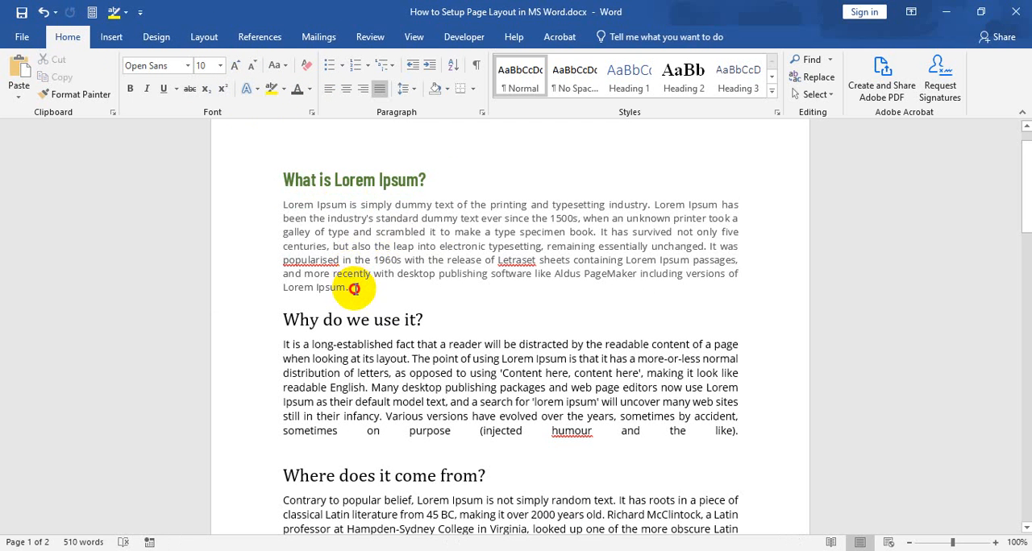
# Italicize the entire first body paragraph under the heading "What is Lorem Ipsum?".
pyautogui.moveTo(353, 289); pyautogui.dragTo(280, 215)
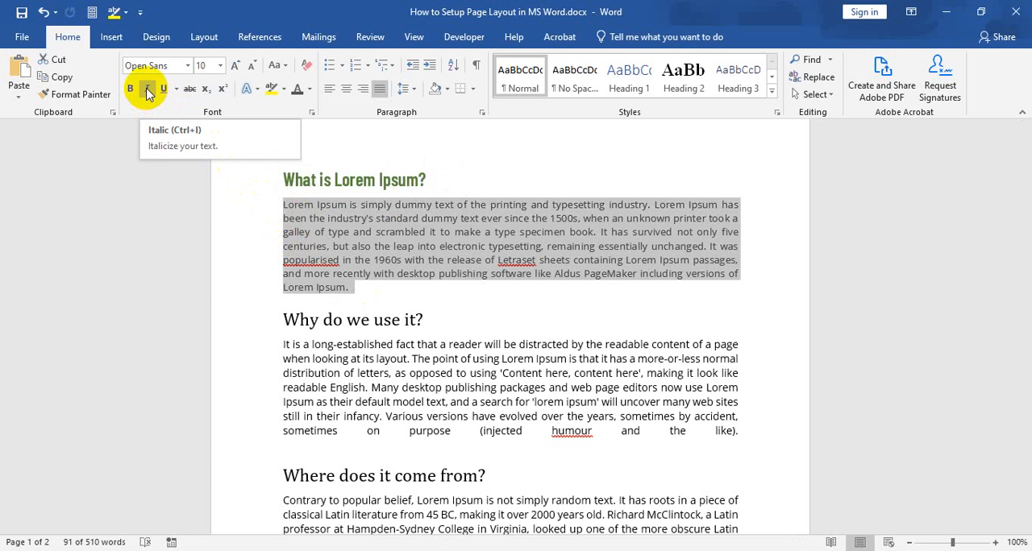
pyautogui.click(149, 90)
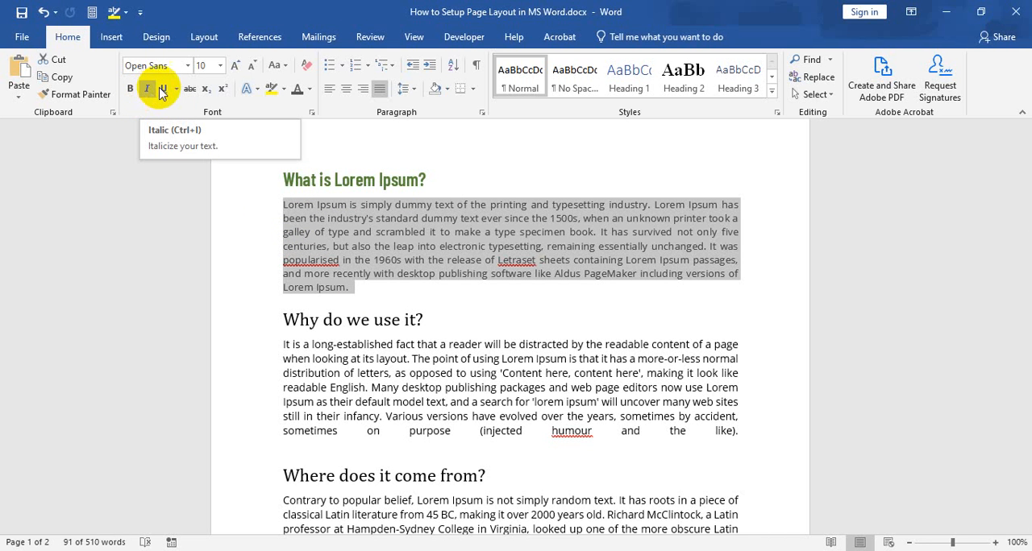
pyautogui.click(150, 90)
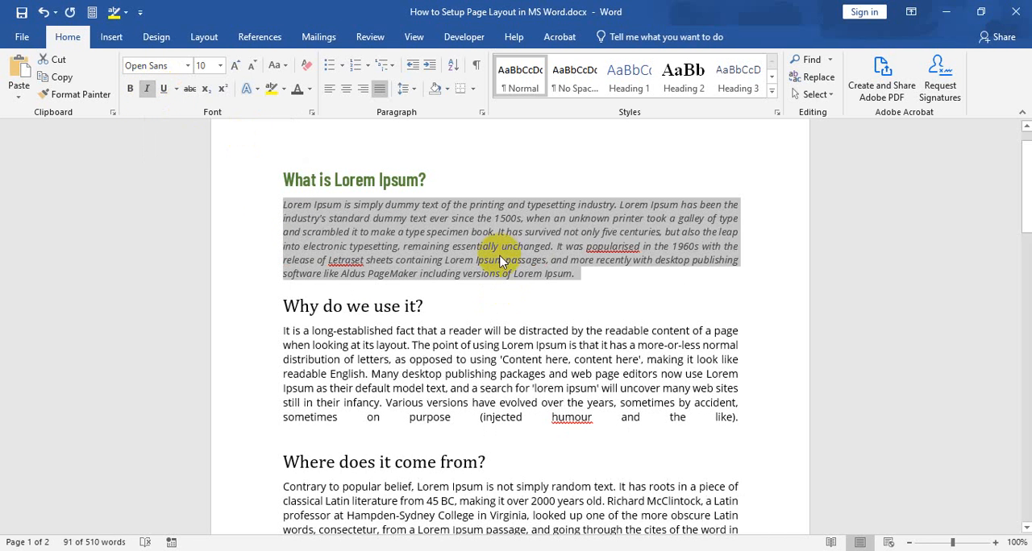
pyautogui.click(501, 246)
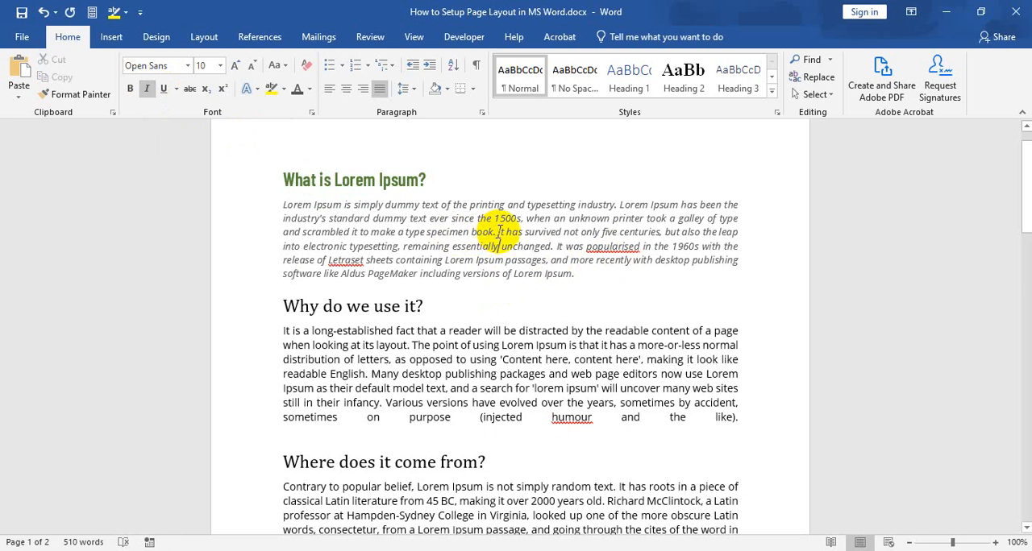
# Remove the italics from the sentence "It has survived not only five centuries" through "remaining essentially unchanged." in the first body paragraph.
pyautogui.moveTo(497, 232); pyautogui.dragTo(555, 247)
pyautogui.click(147, 91)
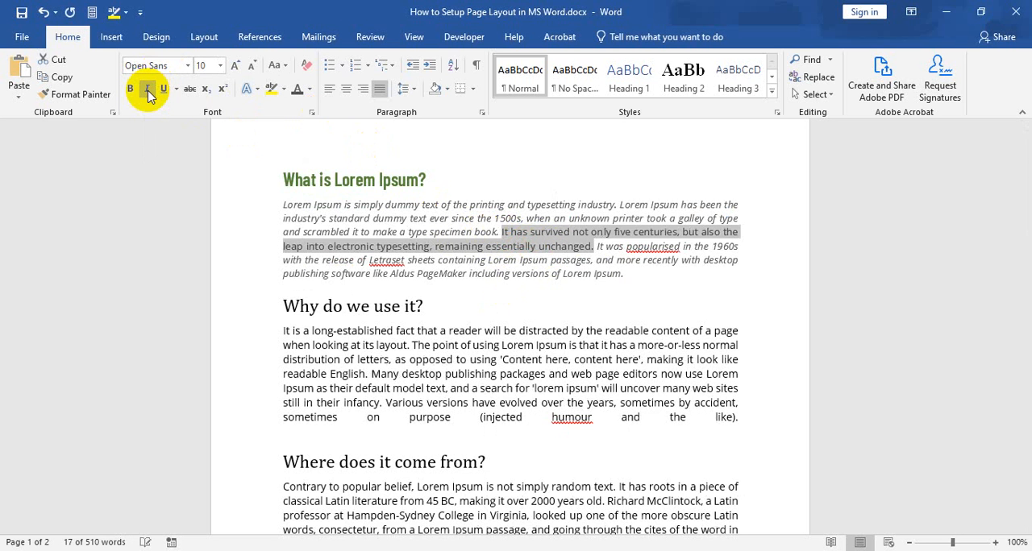
pyautogui.click(548, 242)
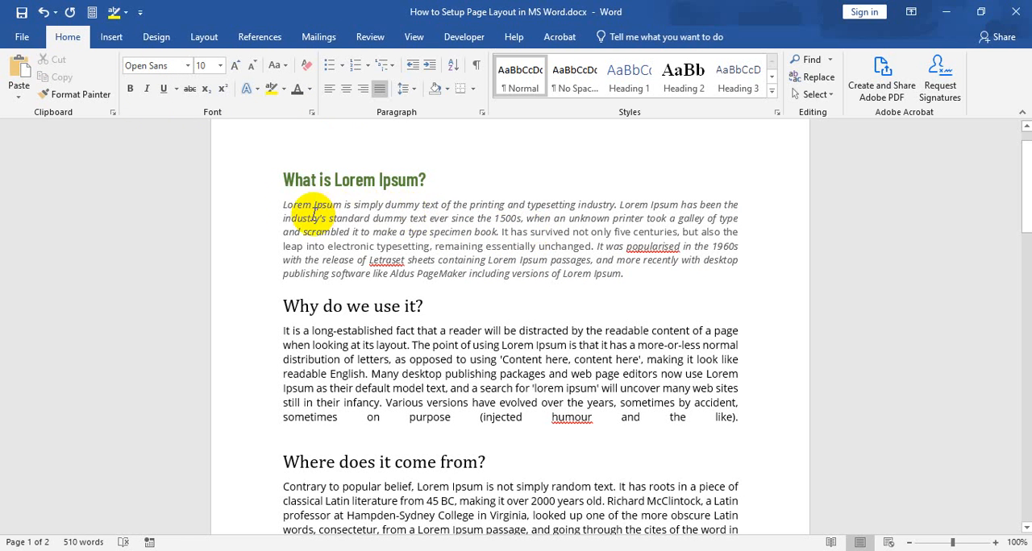
# Underline the opening words "Lorem Ipsum" of the first body paragraph.
pyautogui.moveTo(284, 203); pyautogui.dragTo(334, 203)
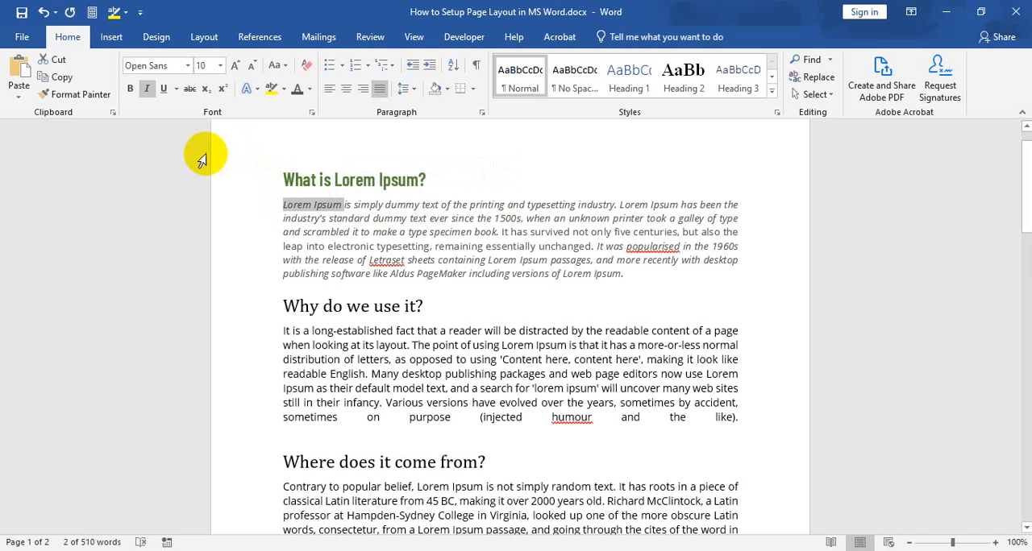
pyautogui.click(163, 89)
pyautogui.click(383, 233)
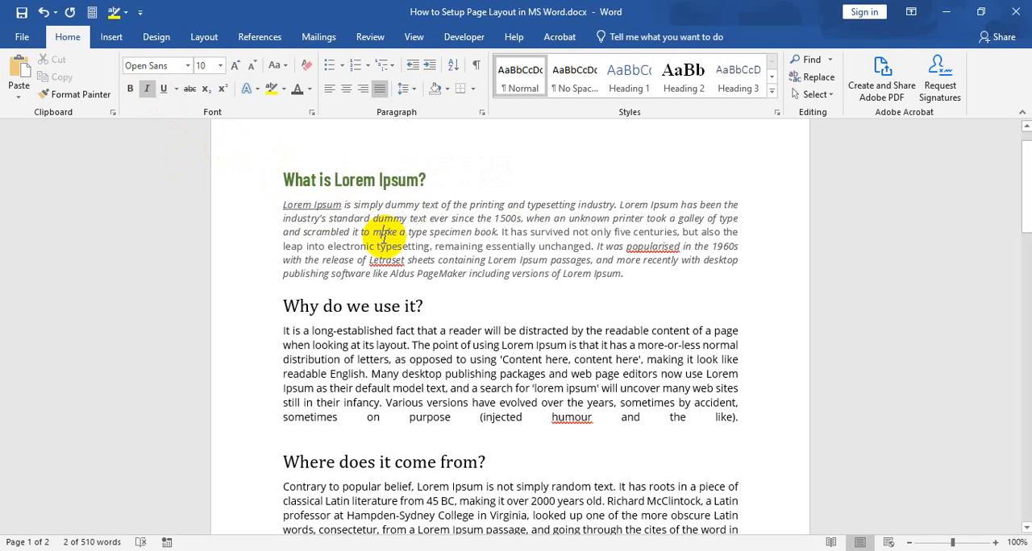
# Underline the whole heading "What is Lorem Ipsum?".
pyautogui.click(284, 176)
pyautogui.moveTo(284, 176); pyautogui.dragTo(429, 169)
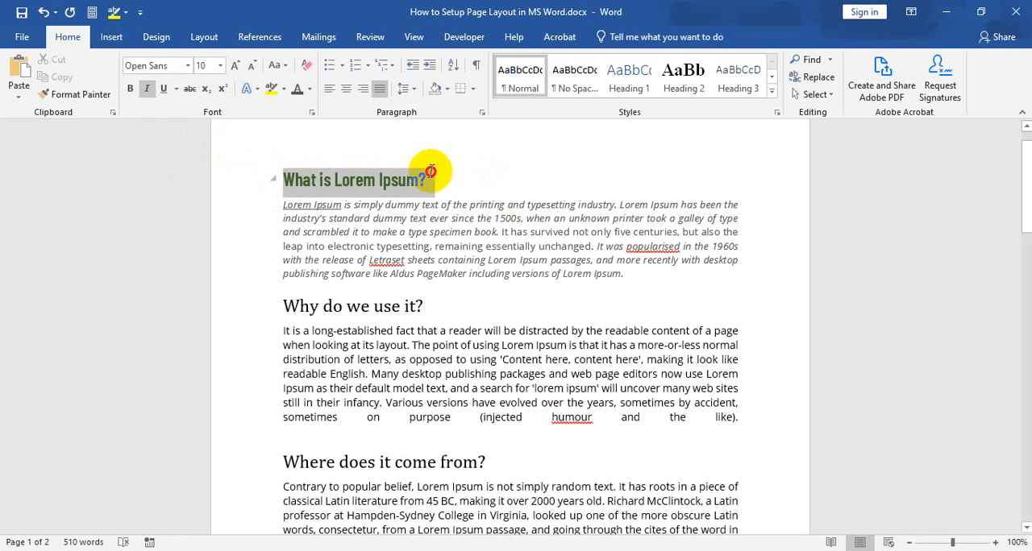
pyautogui.click(163, 88)
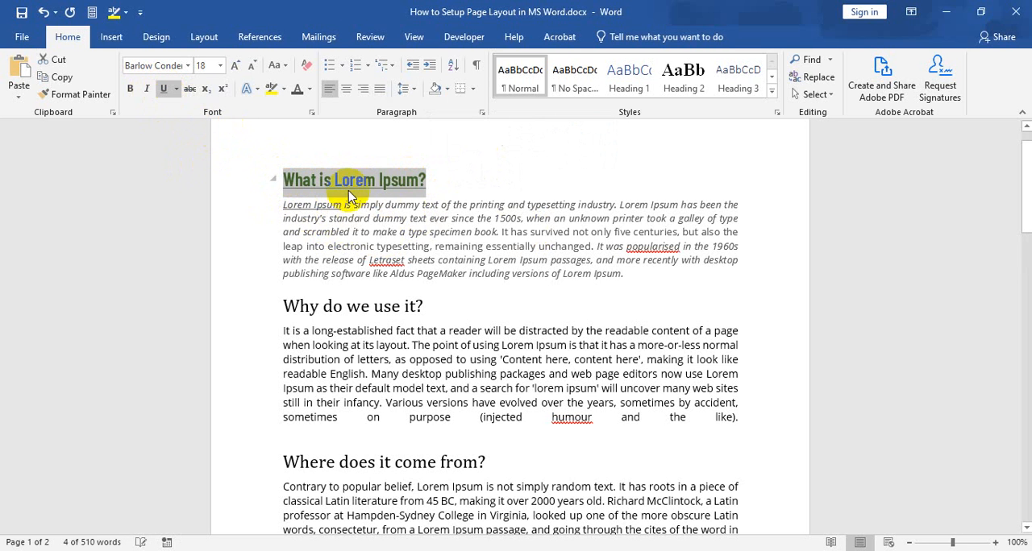
pyautogui.click(435, 226)
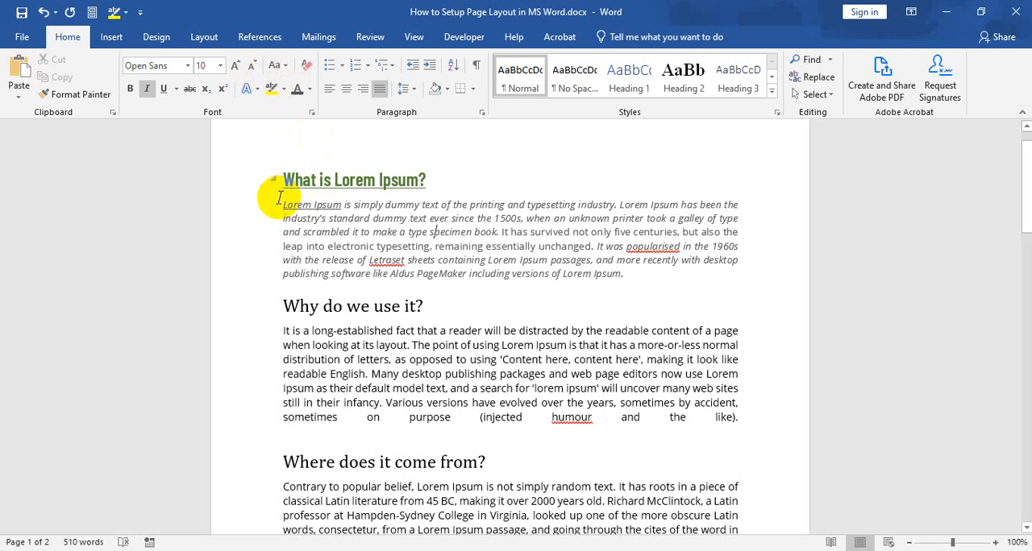
# Apply Orange, Accent 2 shading behind the heading "What is Lorem Ipsum?".
pyautogui.moveTo(274, 179); pyautogui.dragTo(426, 179)
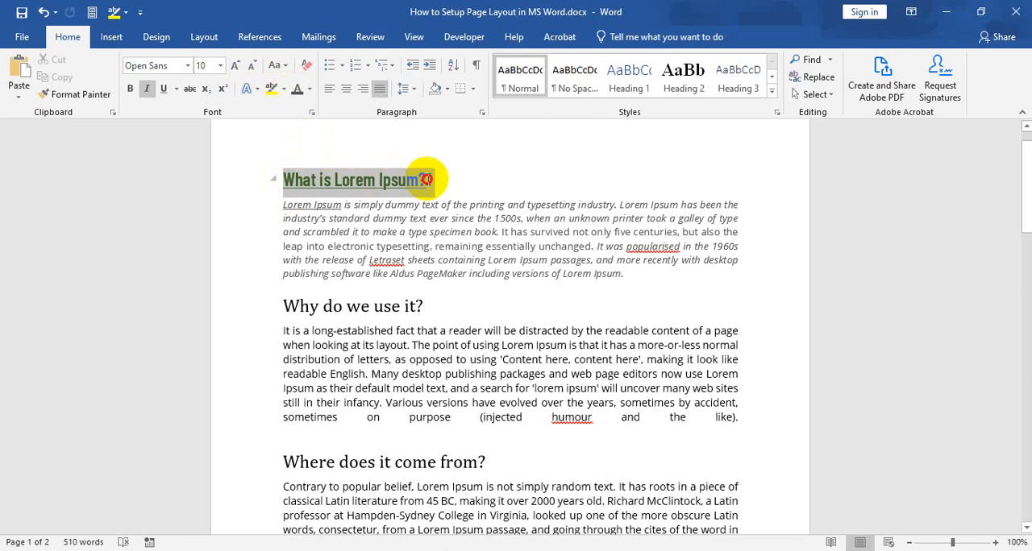
pyautogui.click(447, 90)
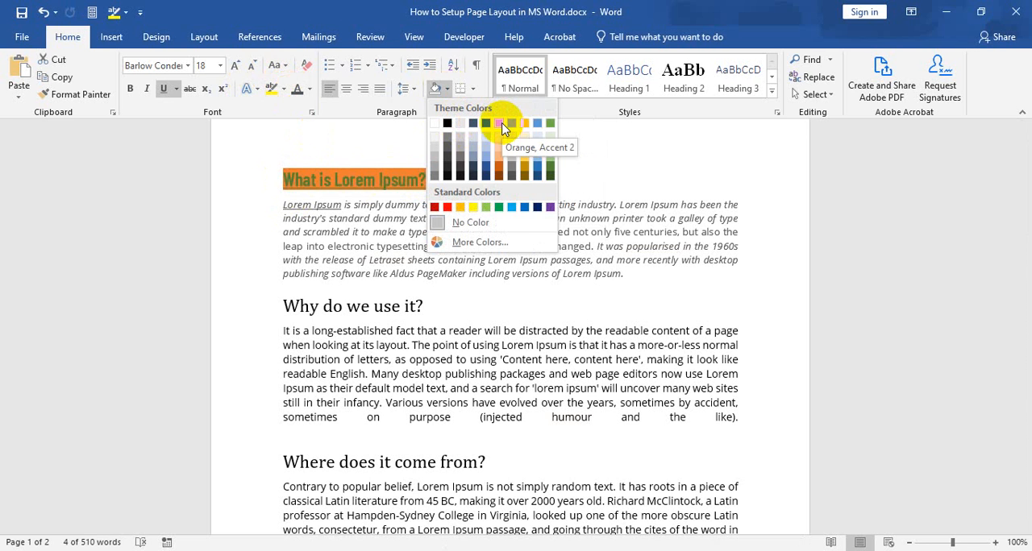
pyautogui.click(501, 125)
# Change the font colour of the heading "What is Lorem Ipsum?" to the black theme colour.
pyautogui.click(425, 181)
pyautogui.moveTo(425, 181)
pyautogui.mouseDown()
pyautogui.moveTo(259, 172)
pyautogui.moveTo(426, 179)
pyautogui.mouseUp()
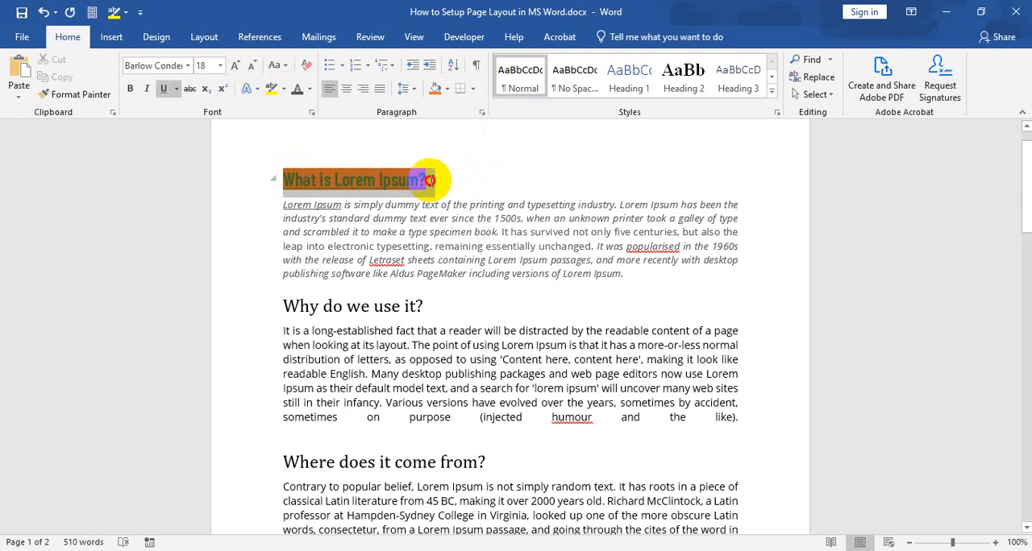
pyautogui.click(309, 88)
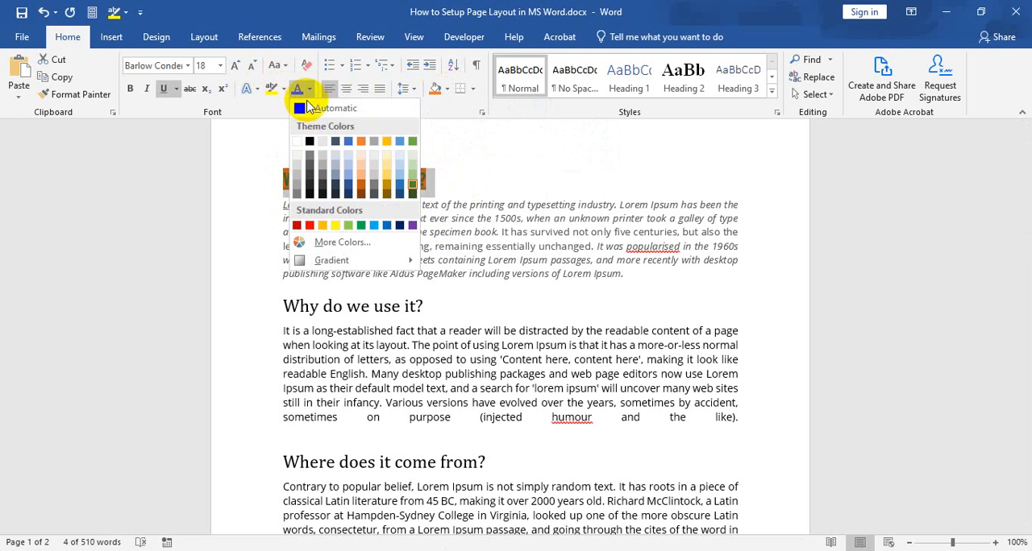
pyautogui.click(310, 143)
pyautogui.click(490, 193)
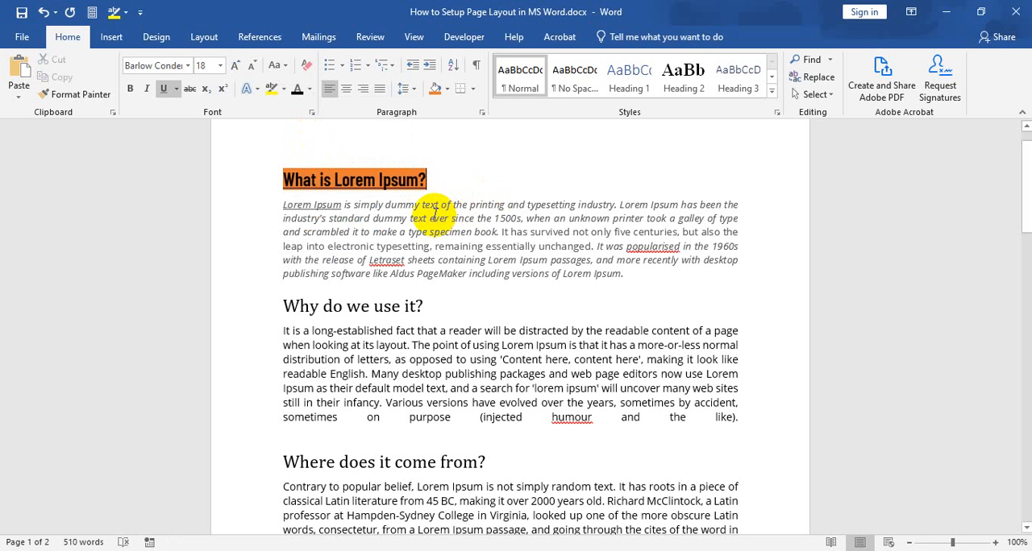
# Highlight the words "since the 1500s" in the first body paragraph in Bright Green.
pyautogui.click(434, 215)
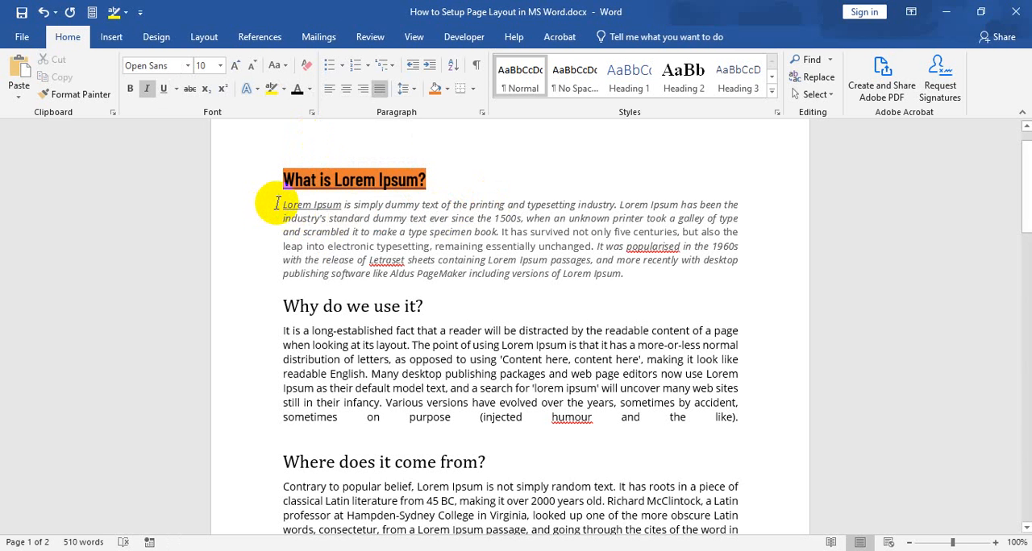
pyautogui.moveTo(282, 205); pyautogui.dragTo(535, 218)
pyautogui.click(496, 218)
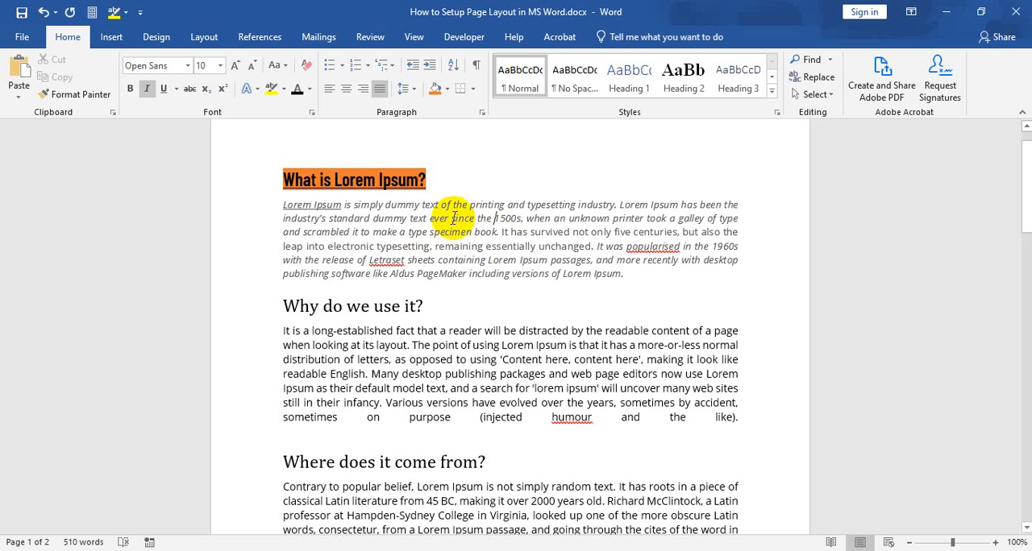
pyautogui.moveTo(454, 218); pyautogui.dragTo(522, 225)
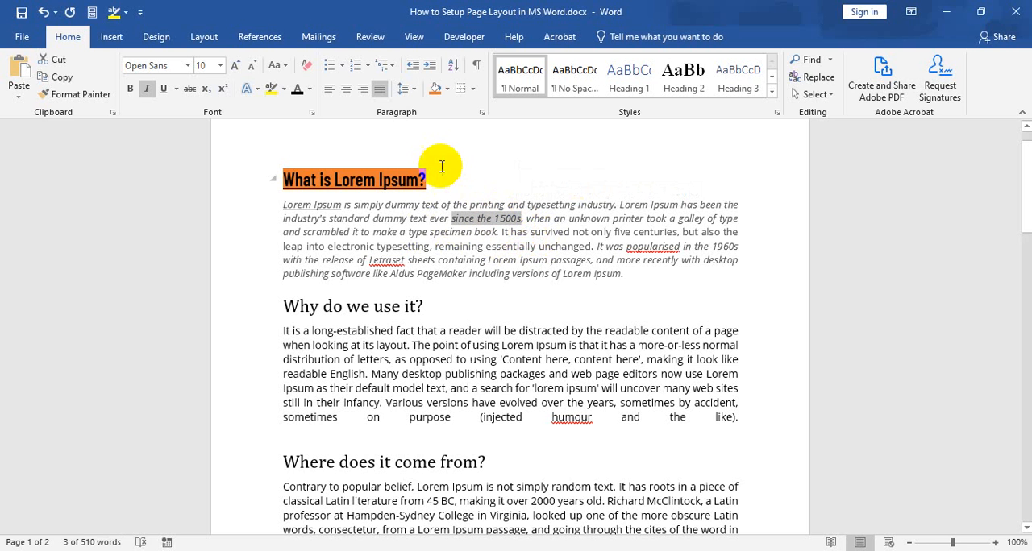
pyautogui.click(284, 88)
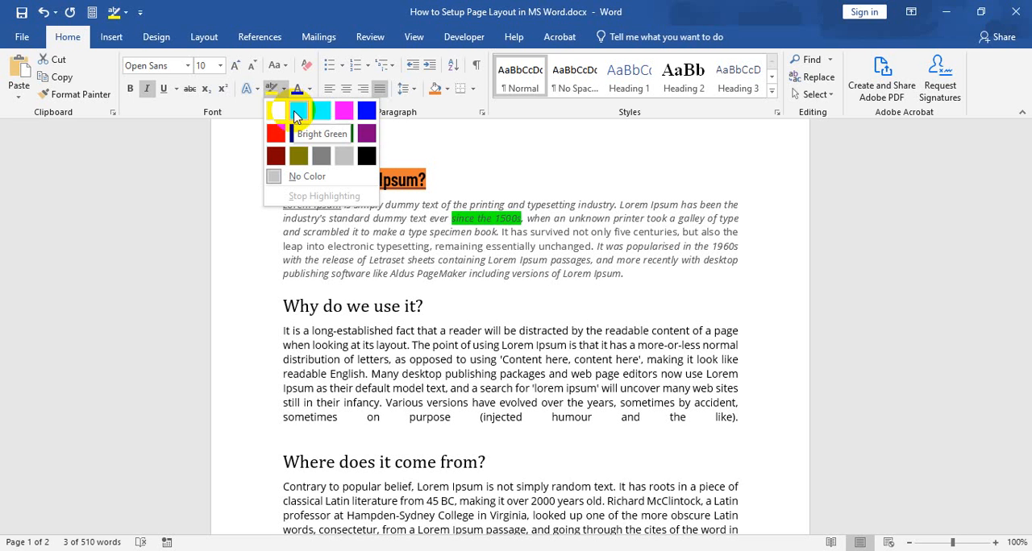
pyautogui.click(295, 113)
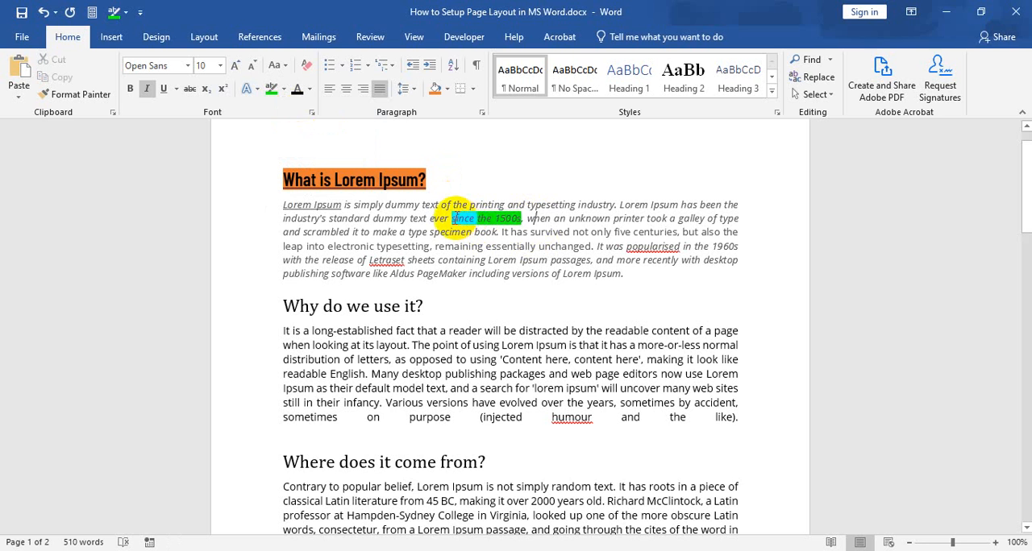
pyautogui.click(536, 218)
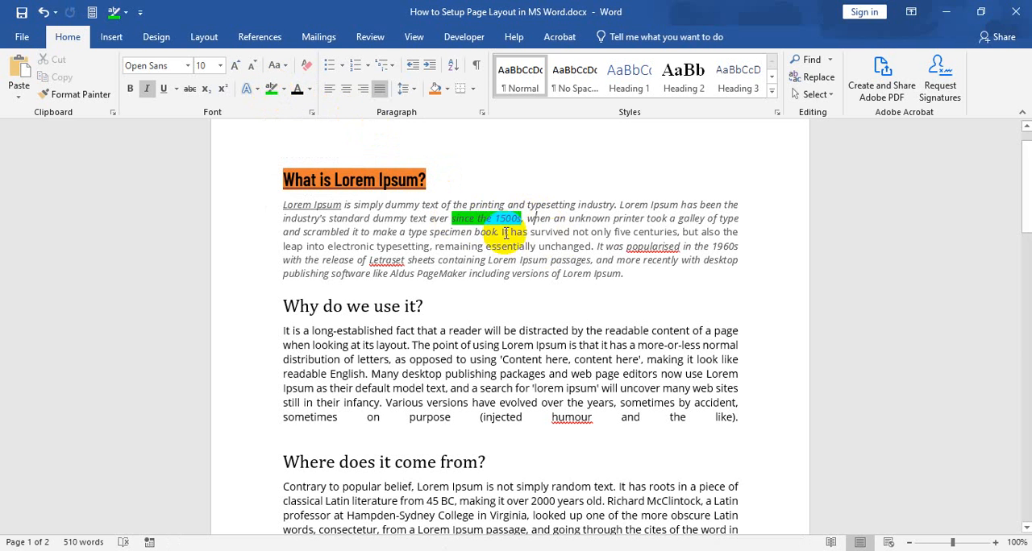
pyautogui.moveTo(473, 218); pyautogui.dragTo(496, 221)
pyautogui.click(516, 233)
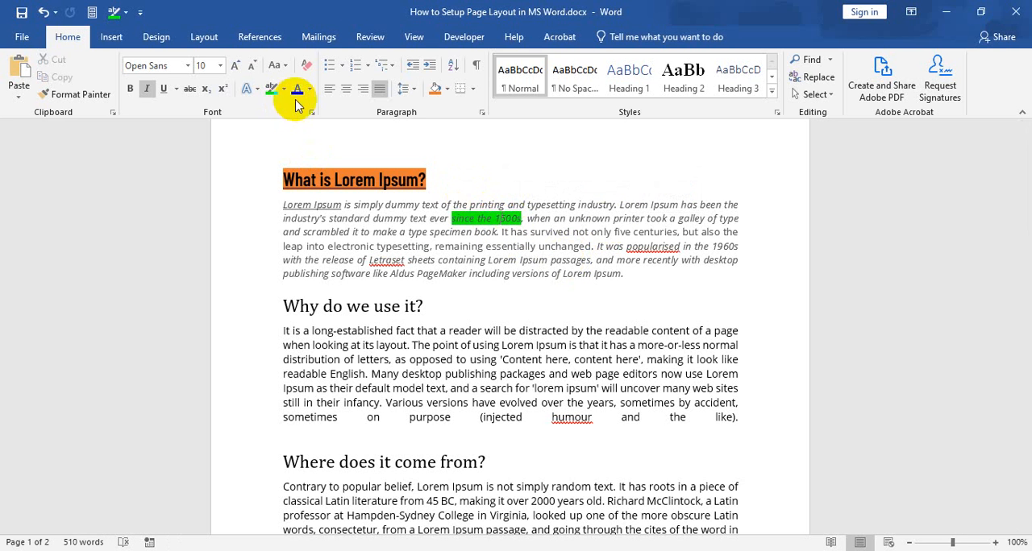
# Turn the heading "What is Lorem Ipsum?" into a list item with a solid round bullet.
pyautogui.doubleClick(286, 180)
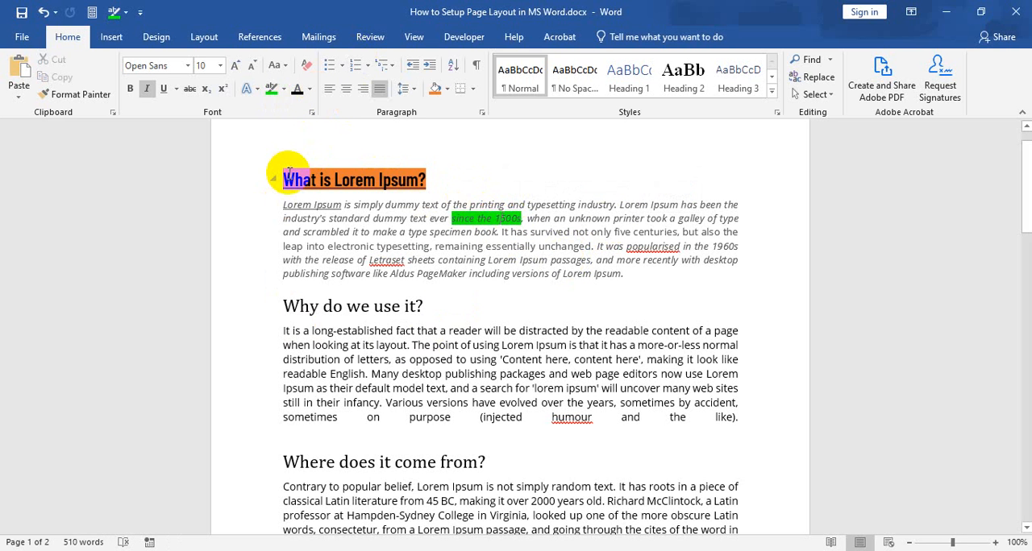
pyautogui.click(286, 181)
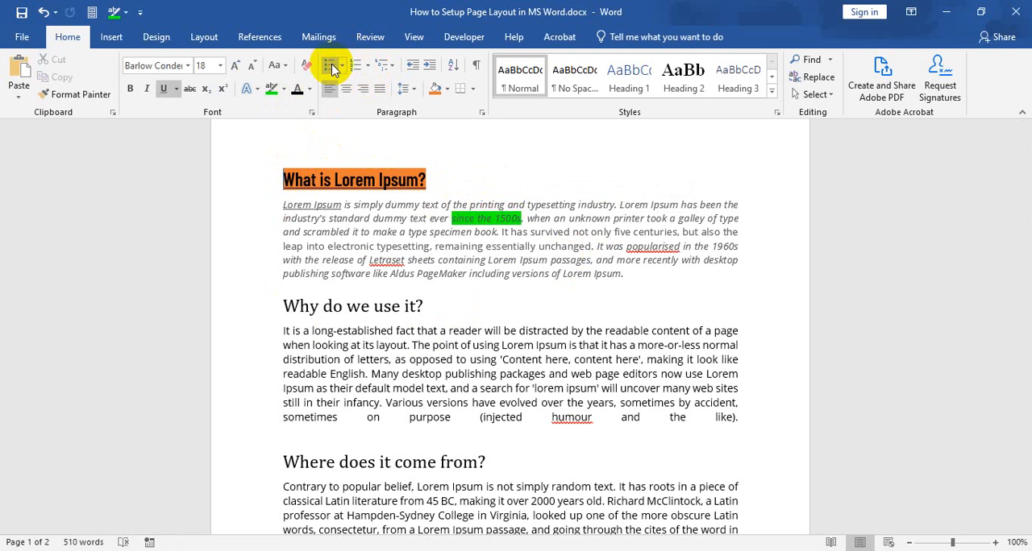
pyautogui.click(330, 68)
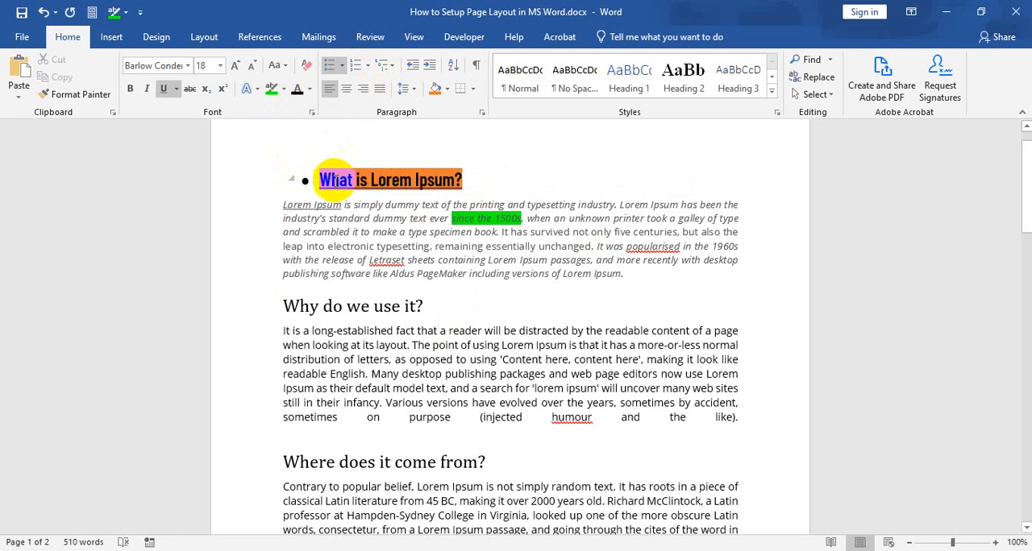
pyautogui.click(359, 156)
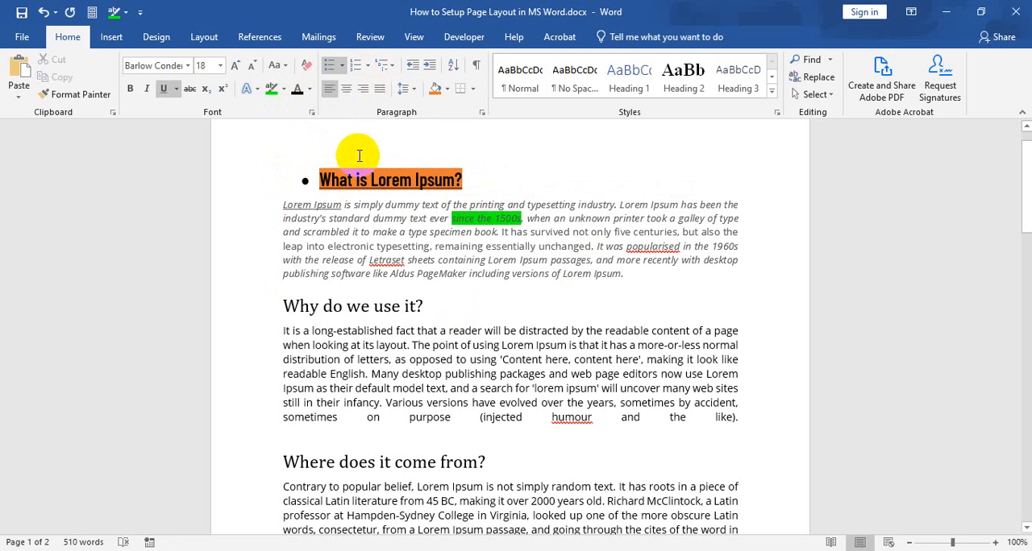
# Give the heading "What is Lorem Ipsum?" A., B., C. numbering, and replace it with a check mark bullet.
pyautogui.click(358, 68)
pyautogui.click(368, 65)
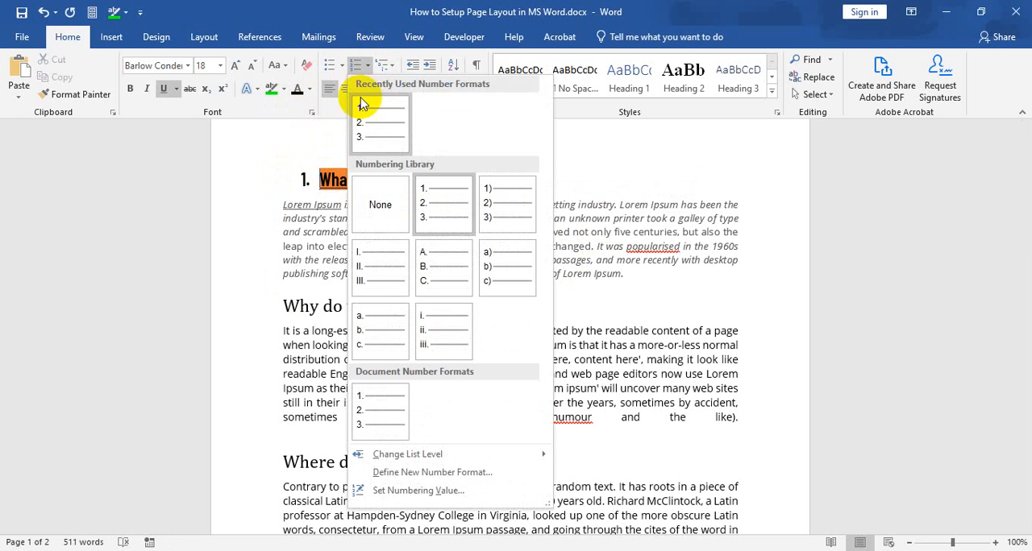
pyautogui.click(437, 270)
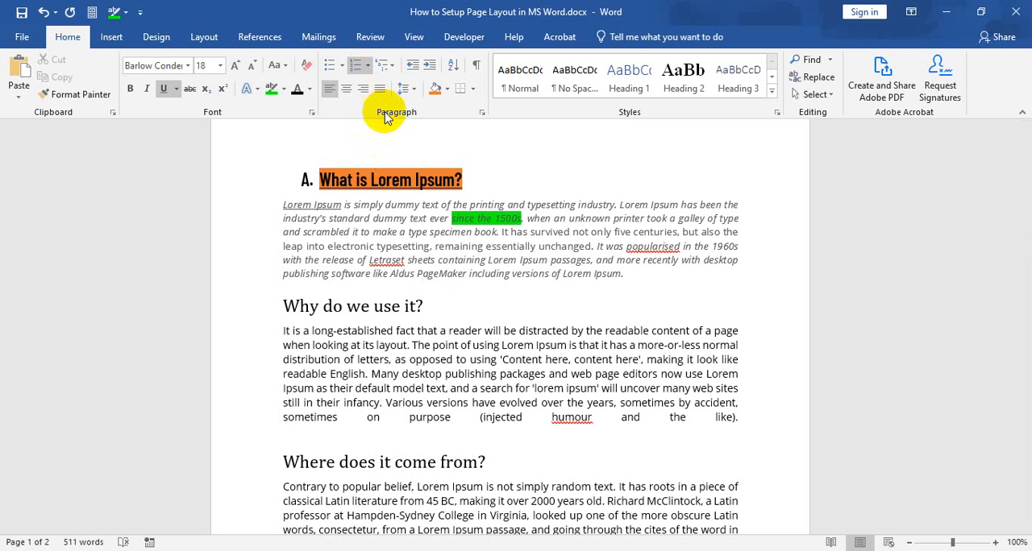
pyautogui.click(342, 66)
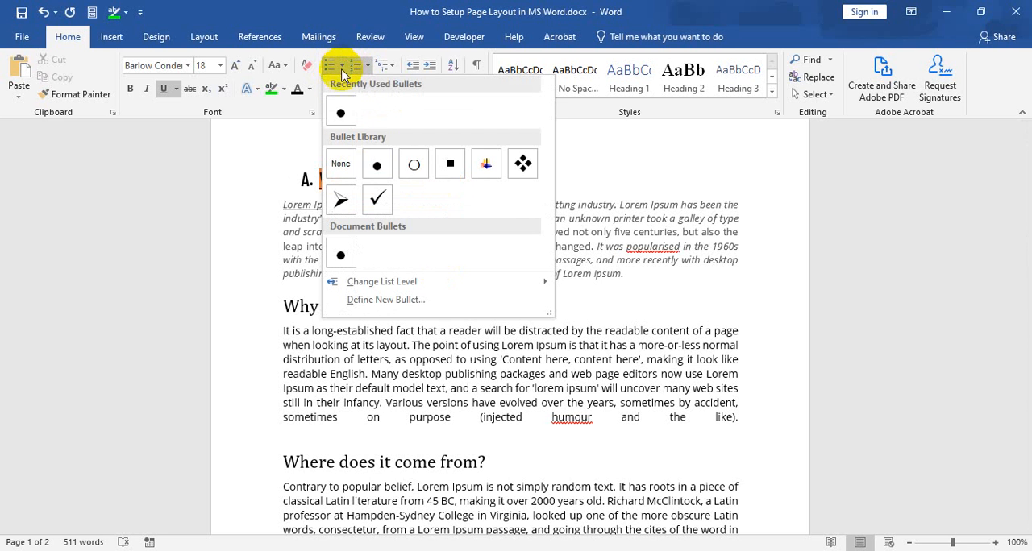
pyautogui.click(375, 198)
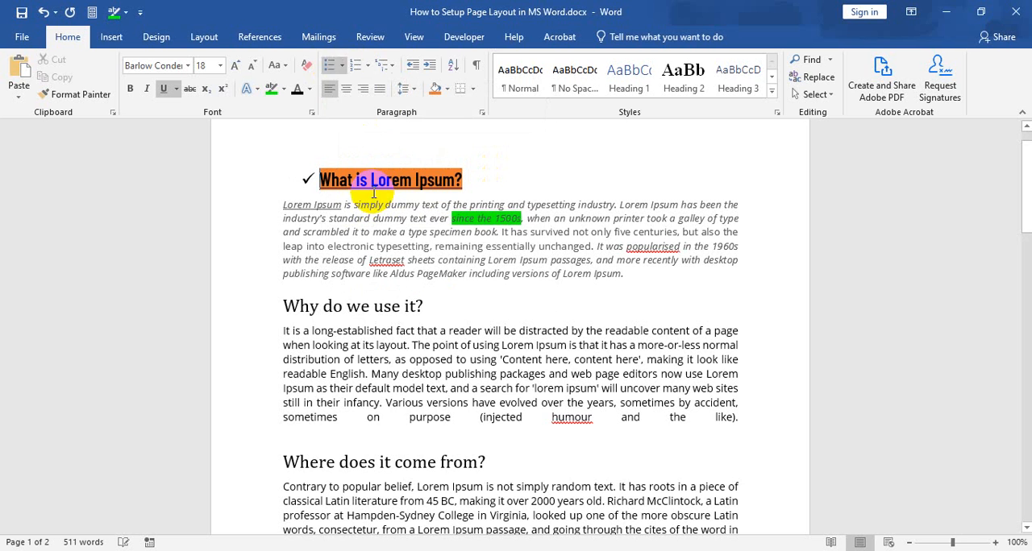
# Apply the 1., 2., 3. number format to the heading "What is Lorem Ipsum?".
pyautogui.click(367, 68)
pyautogui.click(447, 208)
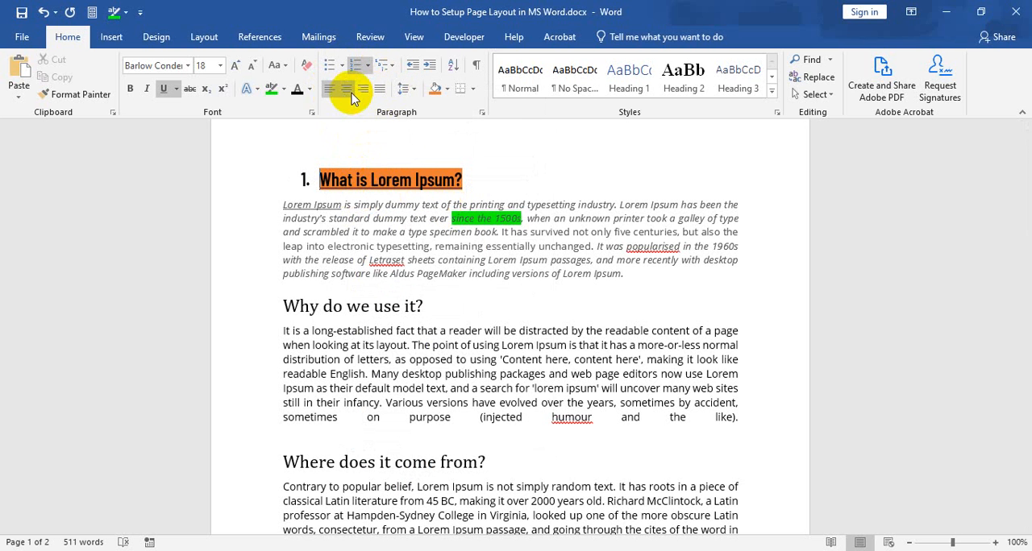
pyautogui.moveTo(282, 204); pyautogui.dragTo(626, 275)
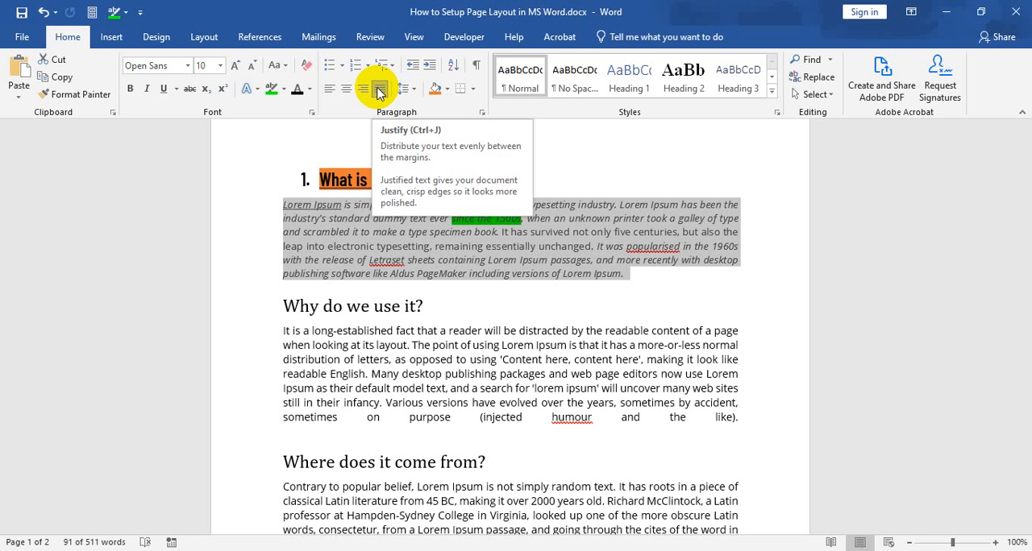
pyautogui.click(284, 209)
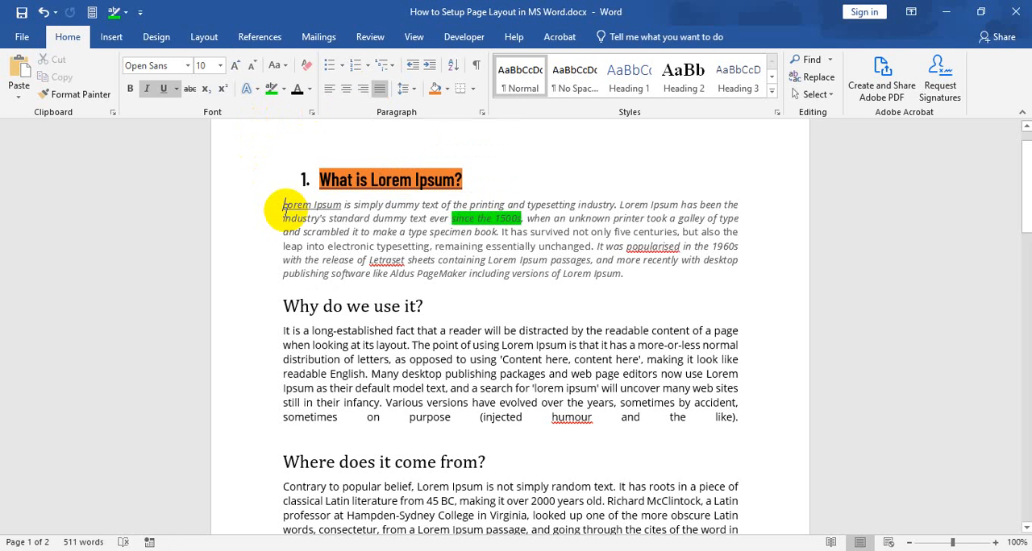
pyautogui.click(270, 206)
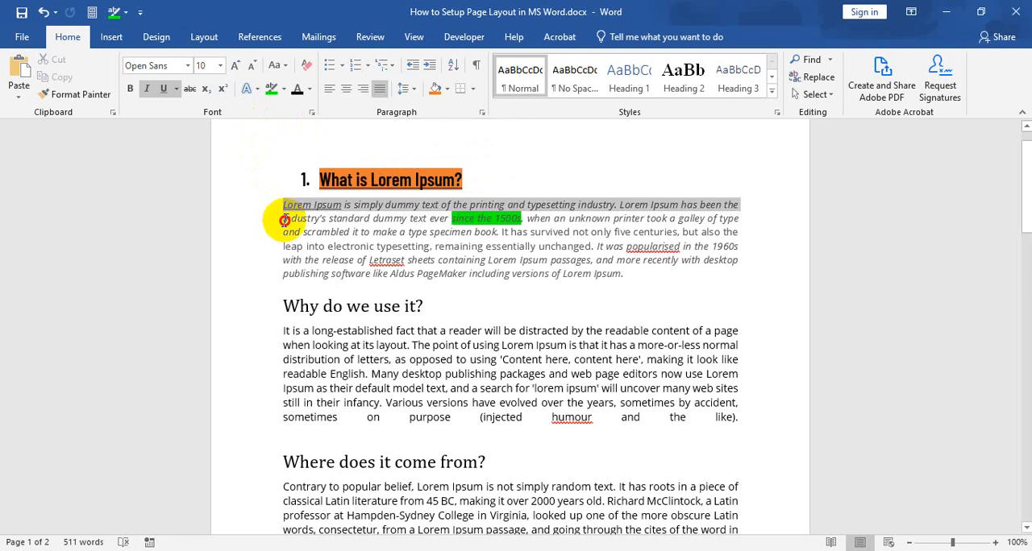
pyautogui.click(292, 198)
pyautogui.click(294, 196)
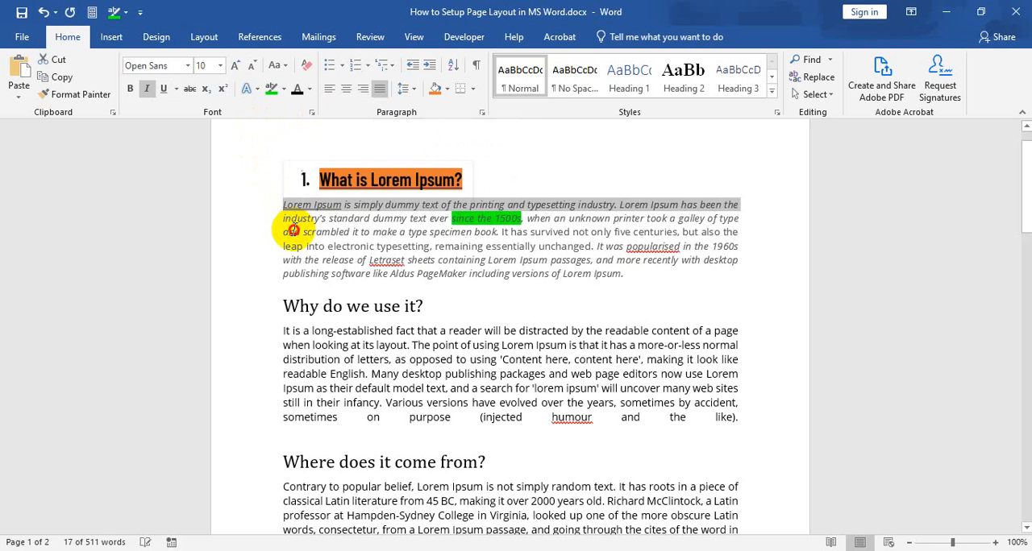
pyautogui.click(287, 204)
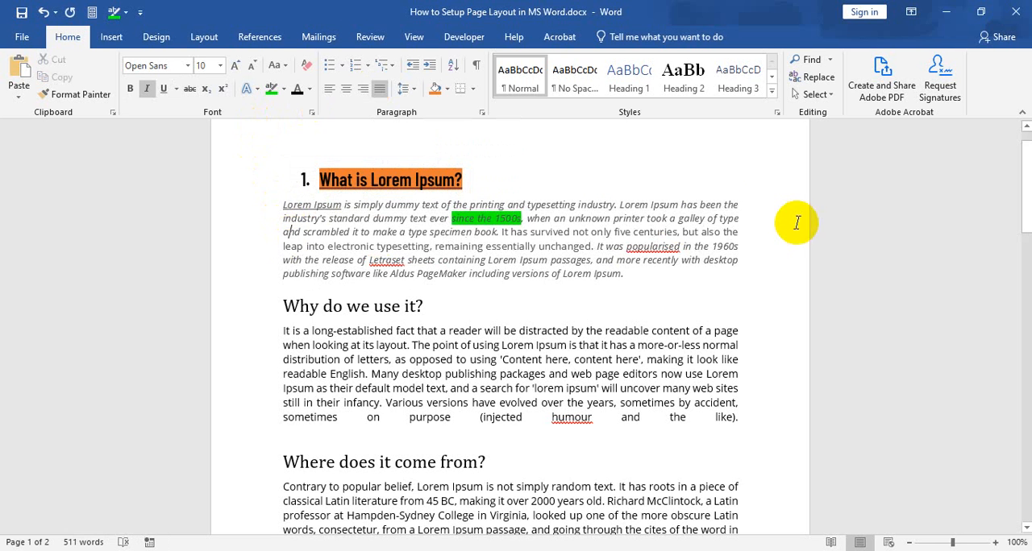
pyautogui.keyDown('shift'); pyautogui.click(750, 248); pyautogui.keyUp('shift')
pyautogui.click(387, 302)
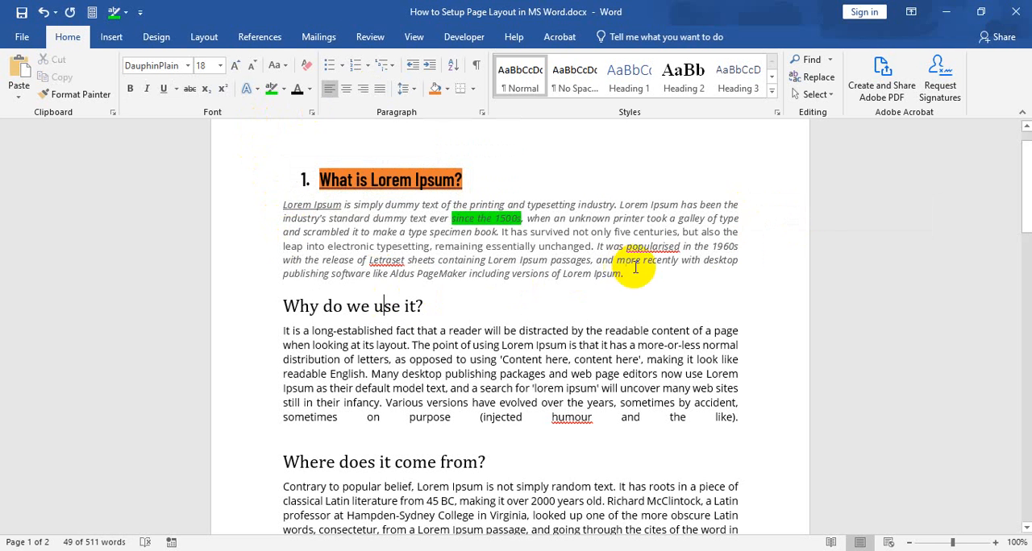
# Left-align the whole body paragraph under "What is Lorem Ipsum?".
pyautogui.moveTo(636, 275); pyautogui.dragTo(268, 202)
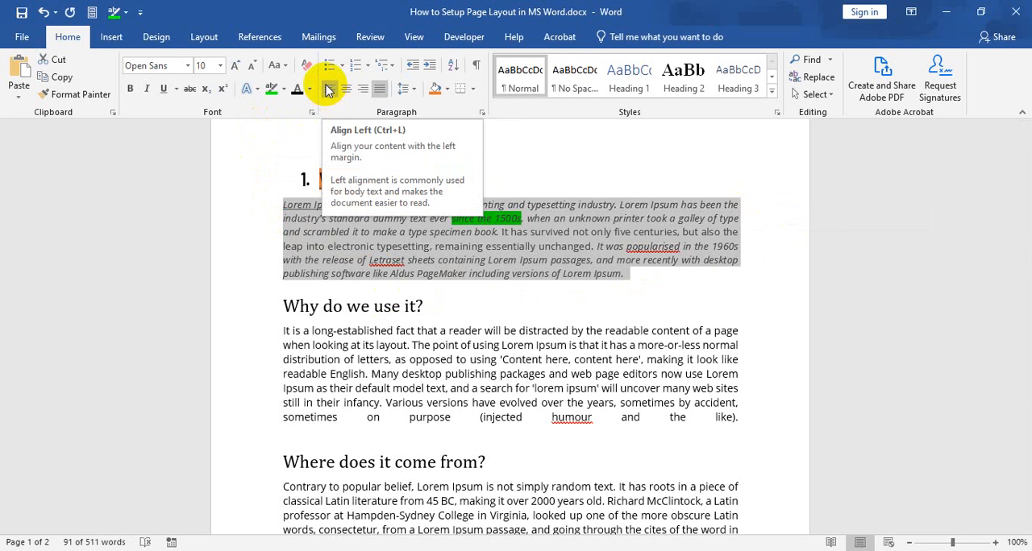
pyautogui.click(328, 91)
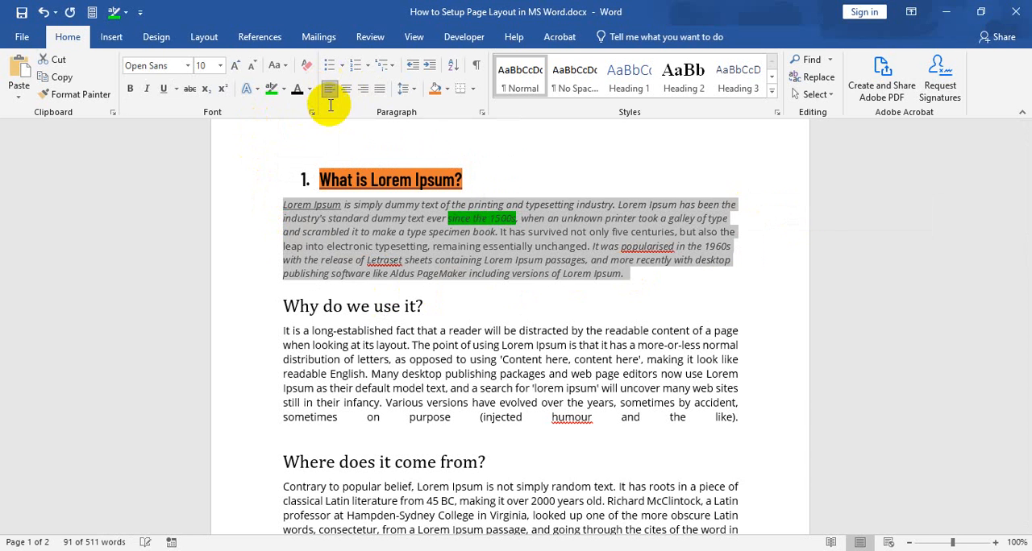
pyautogui.click(618, 233)
pyautogui.moveTo(276, 205); pyautogui.dragTo(286, 272)
pyautogui.click(286, 273)
pyautogui.moveTo(744, 203); pyautogui.dragTo(739, 243)
pyautogui.click(734, 204)
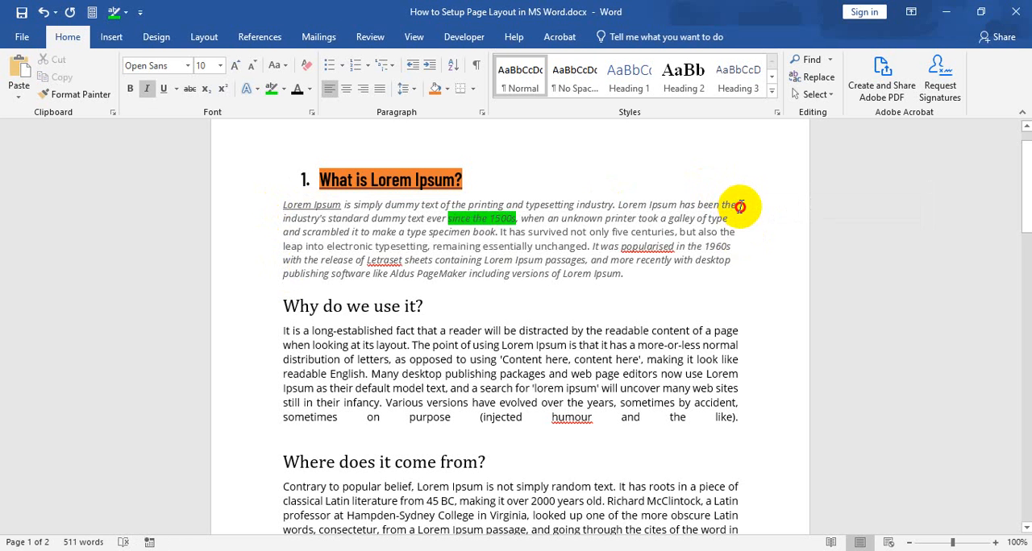
pyautogui.moveTo(740, 207); pyautogui.dragTo(745, 251)
pyautogui.click(731, 251)
pyautogui.click(603, 263)
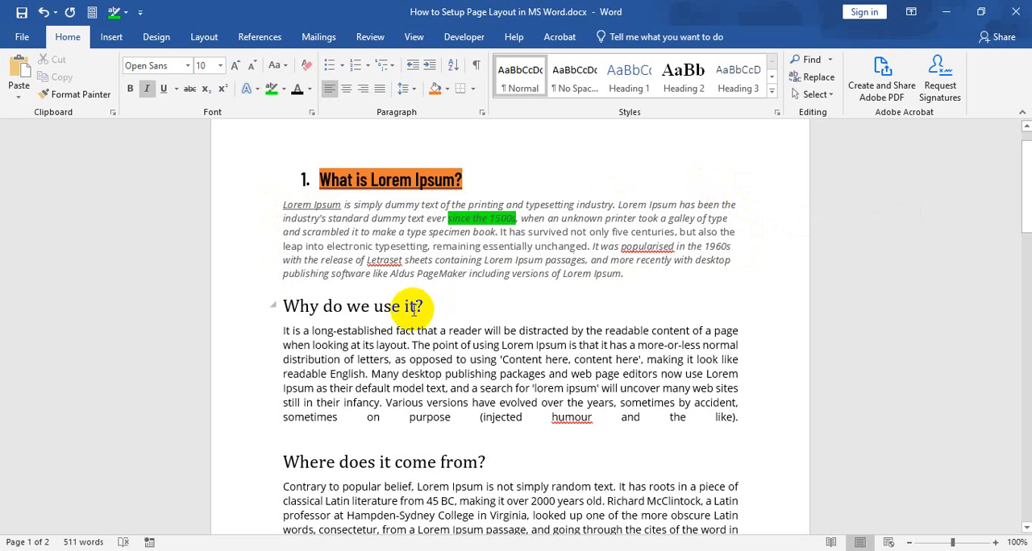
# Left-align the whole body paragraph under "Why do we use it?".
pyautogui.moveTo(286, 334); pyautogui.dragTo(741, 415)
pyautogui.click(329, 89)
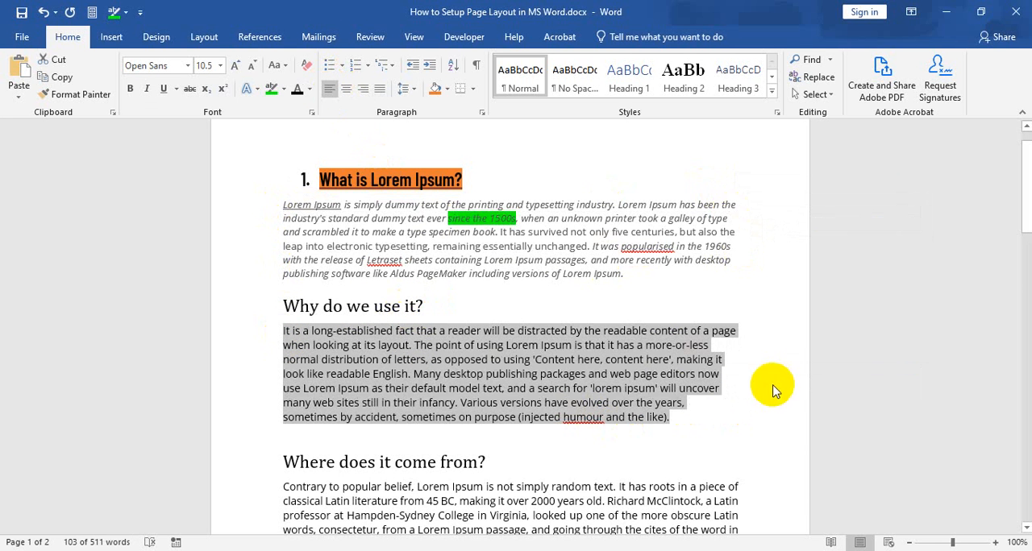
pyautogui.click(685, 413)
pyautogui.moveTo(679, 417); pyautogui.dragTo(735, 371)
pyautogui.click(669, 362)
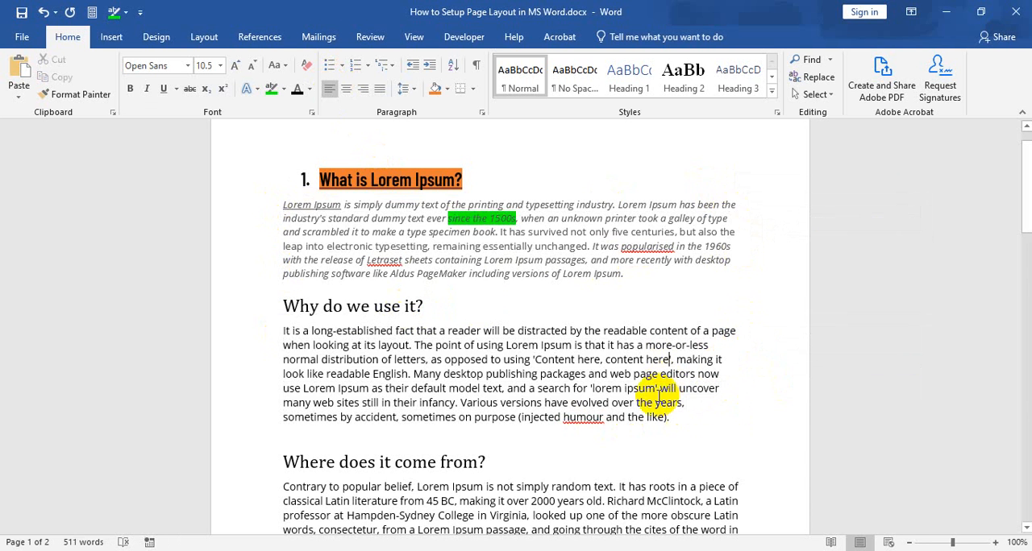
# Right-align the whole body paragraph under "What is Lorem Ipsum?".
pyautogui.moveTo(279, 204); pyautogui.dragTo(637, 274)
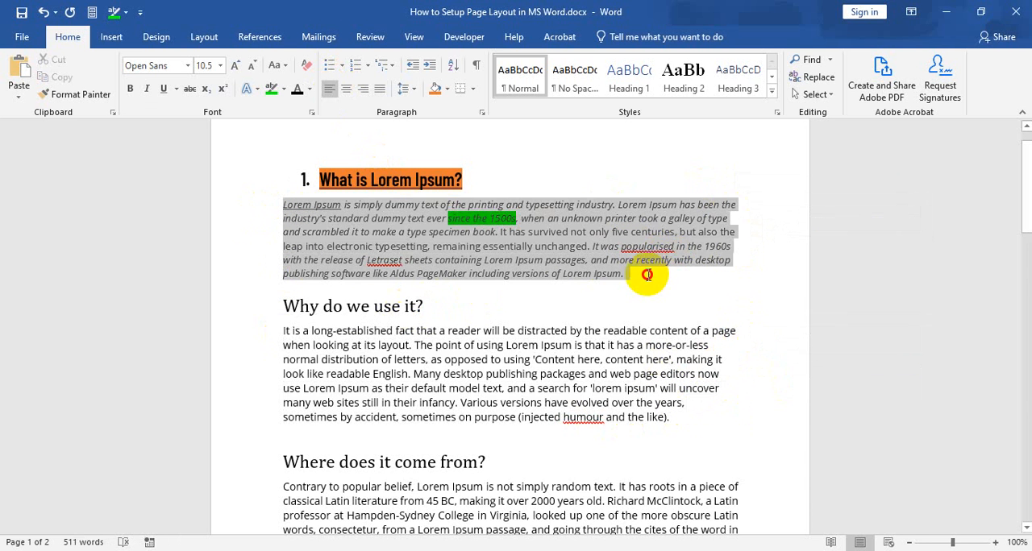
pyautogui.click(363, 89)
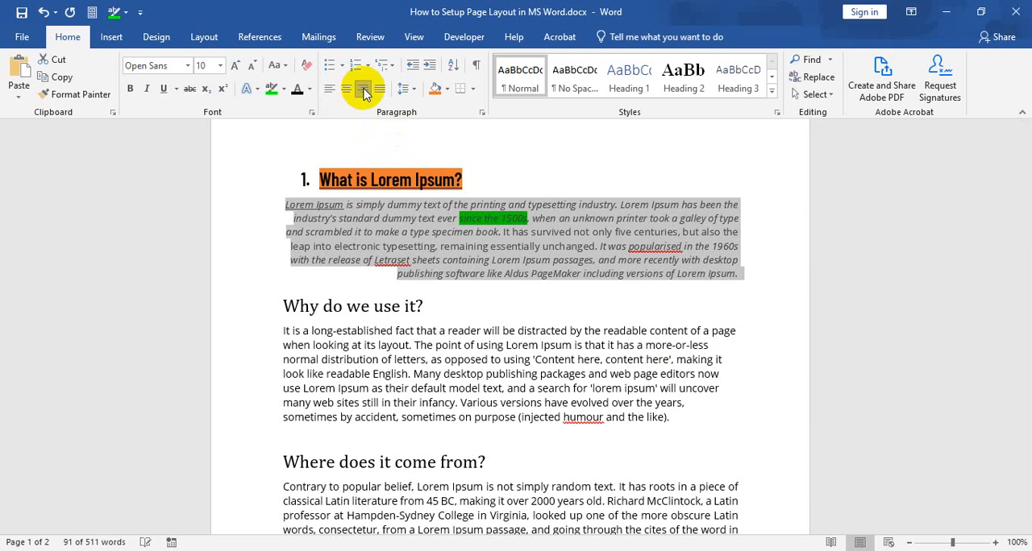
pyautogui.click(749, 245)
pyautogui.moveTo(741, 203); pyautogui.dragTo(756, 277)
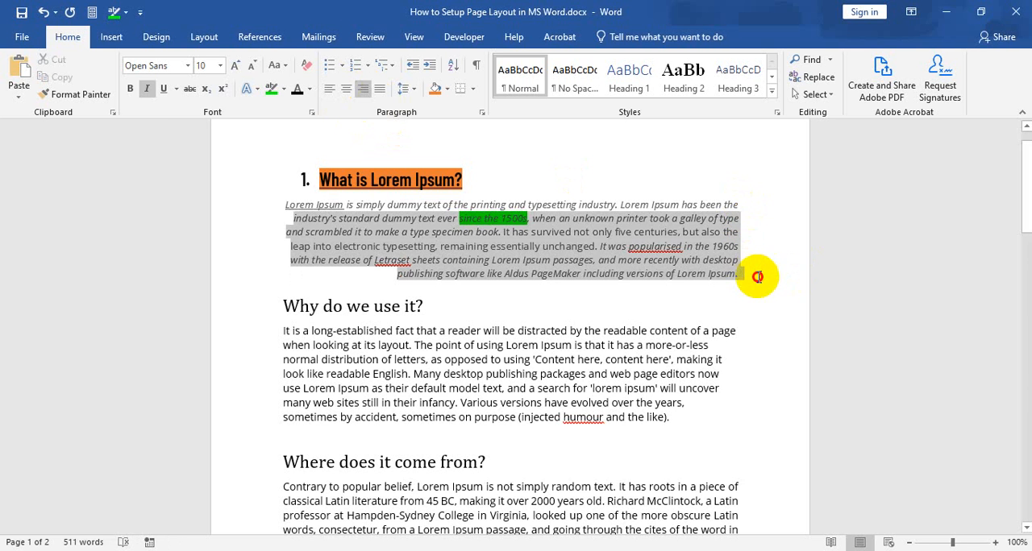
pyautogui.click(715, 218)
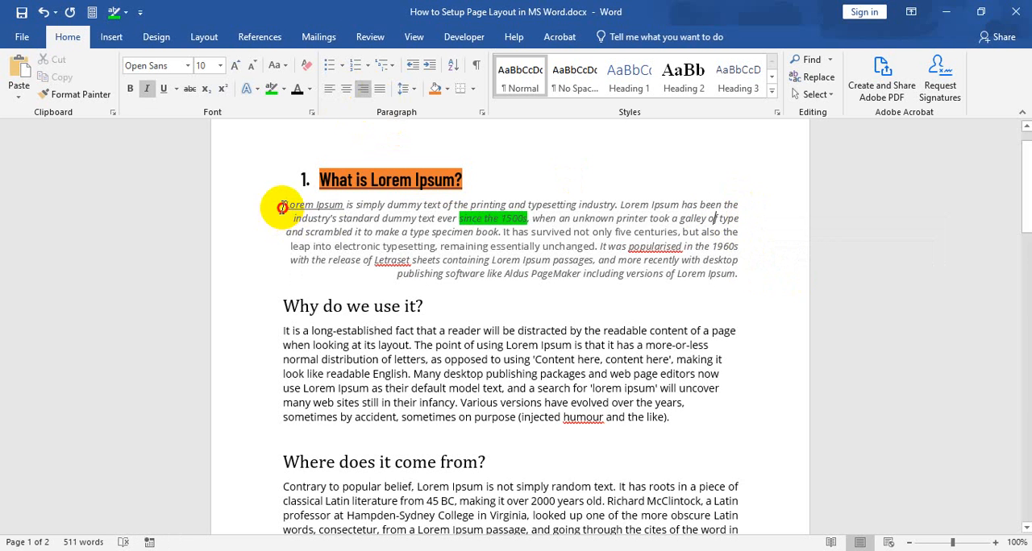
# Center the whole body paragraph under the heading "What is Lorem Ipsum?".
pyautogui.moveTo(283, 207); pyautogui.dragTo(730, 276)
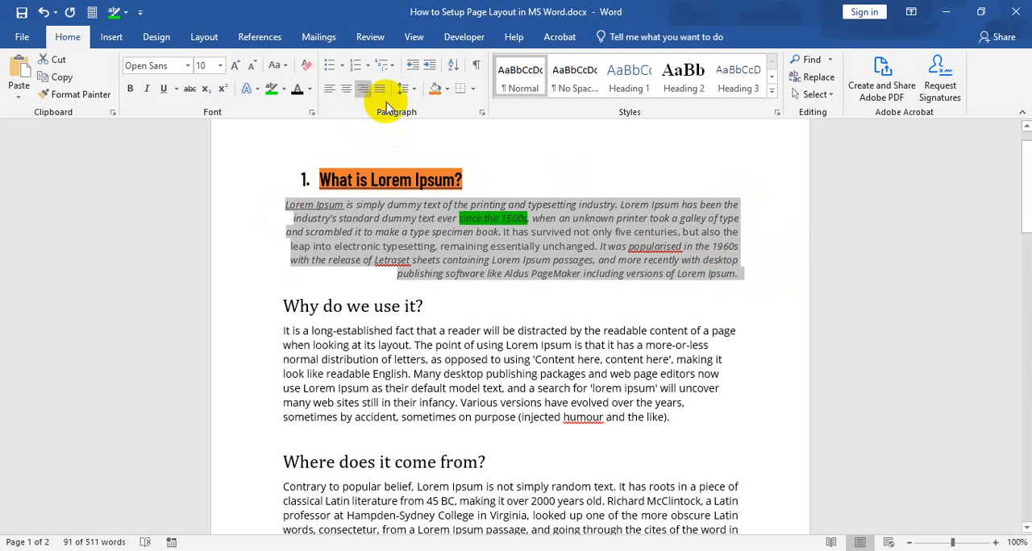
pyautogui.click(345, 90)
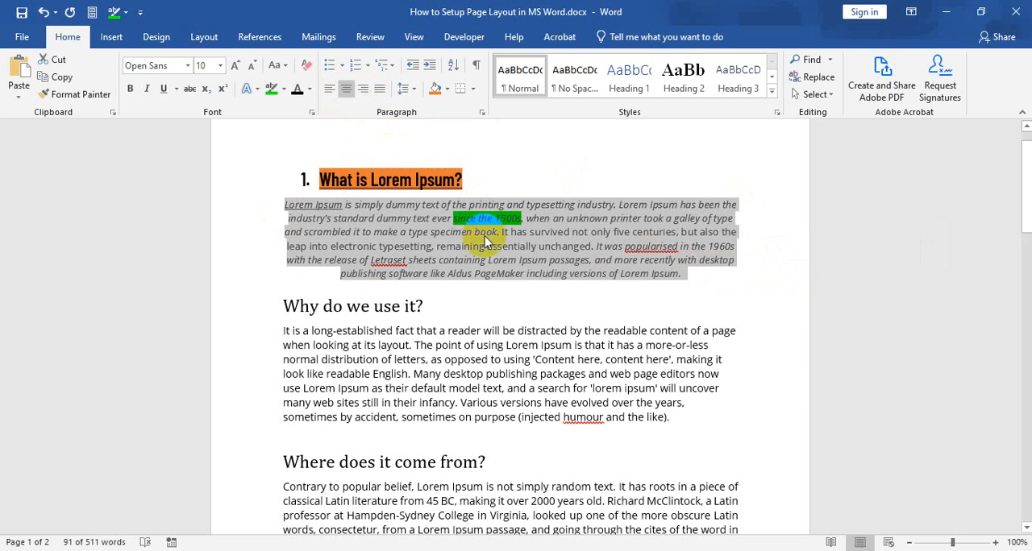
pyautogui.click(304, 203)
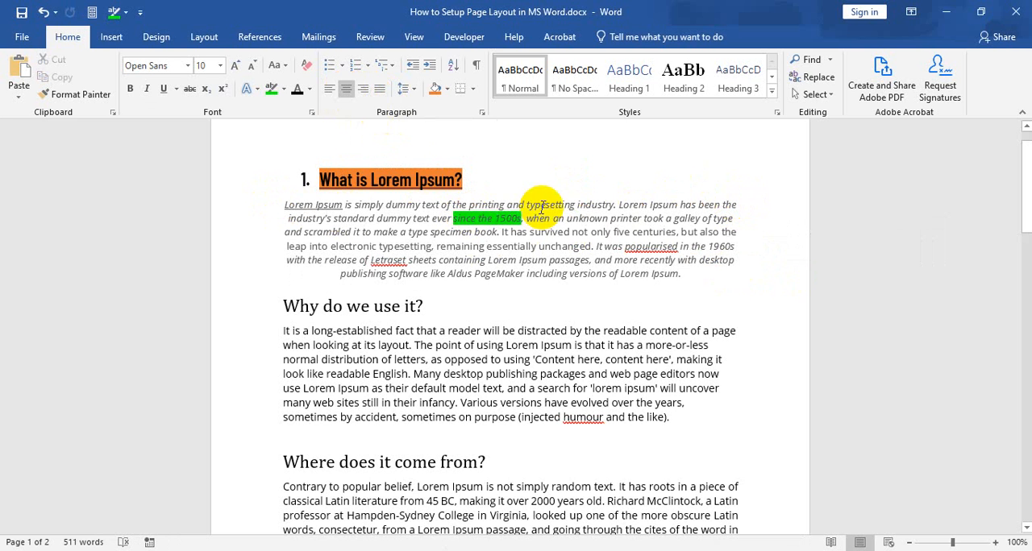
# Center the body paragraph under "Why do we use it?", including the empty line below it.
pyautogui.moveTo(282, 332); pyautogui.dragTo(756, 443)
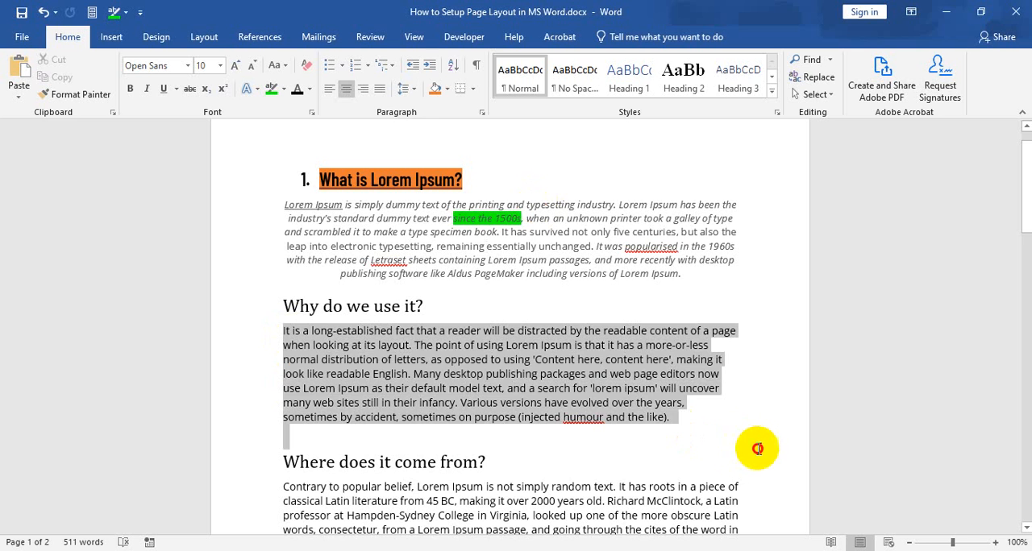
pyautogui.click(346, 95)
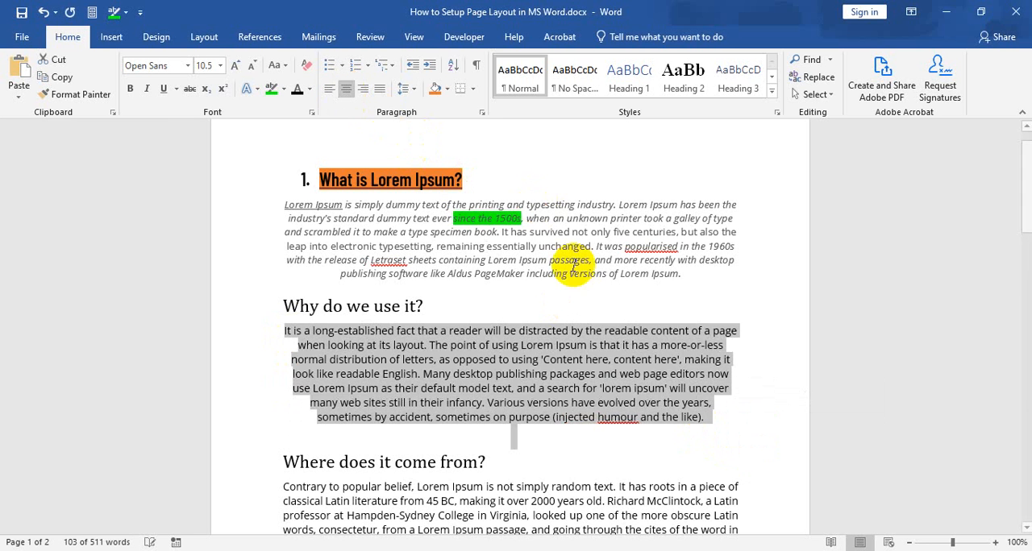
pyautogui.click(576, 356)
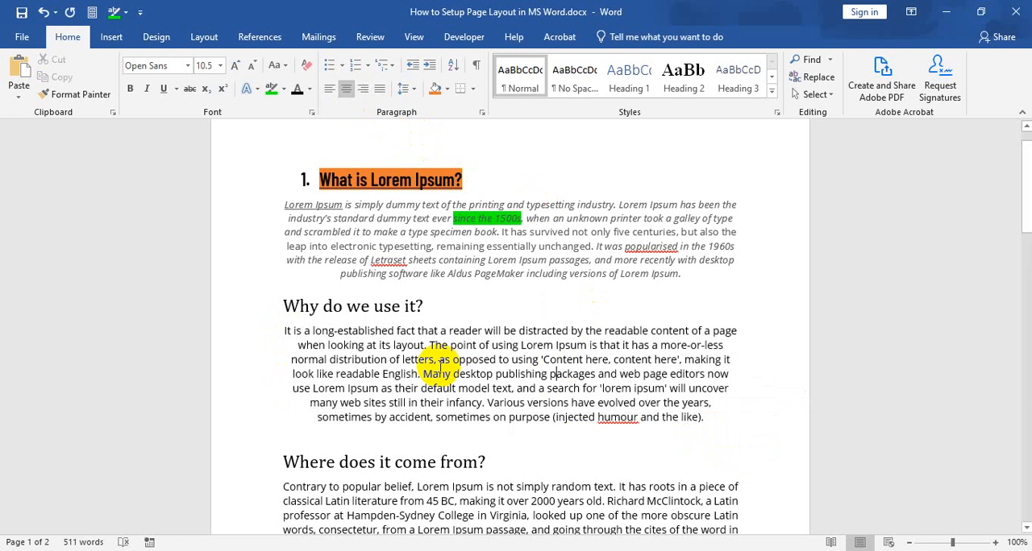
pyautogui.click(551, 374)
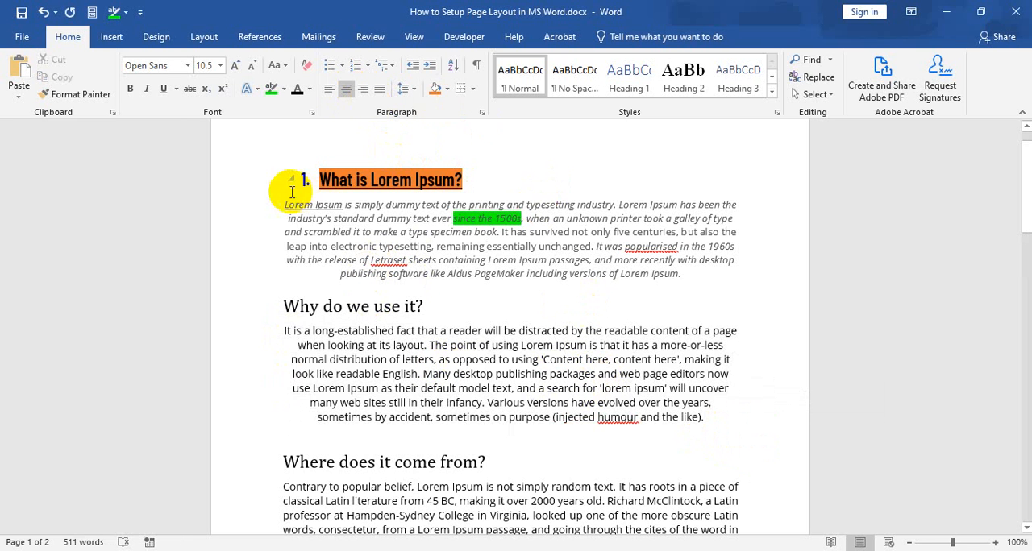
# Examine the line spacing choices and the Sort Text options for the whole body paragraph under "What is Lorem Ipsum?".
pyautogui.moveTo(284, 206); pyautogui.dragTo(683, 278)
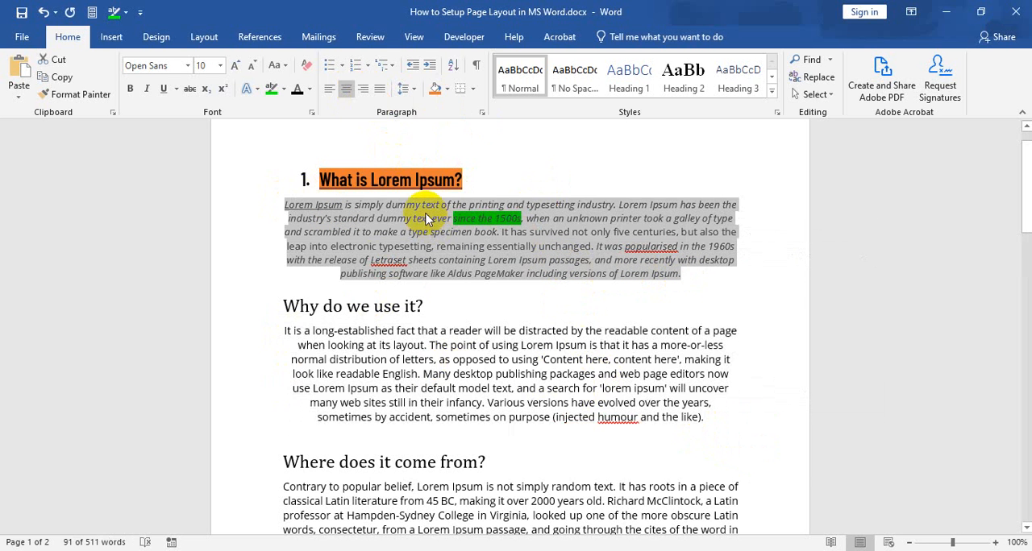
pyautogui.click(411, 93)
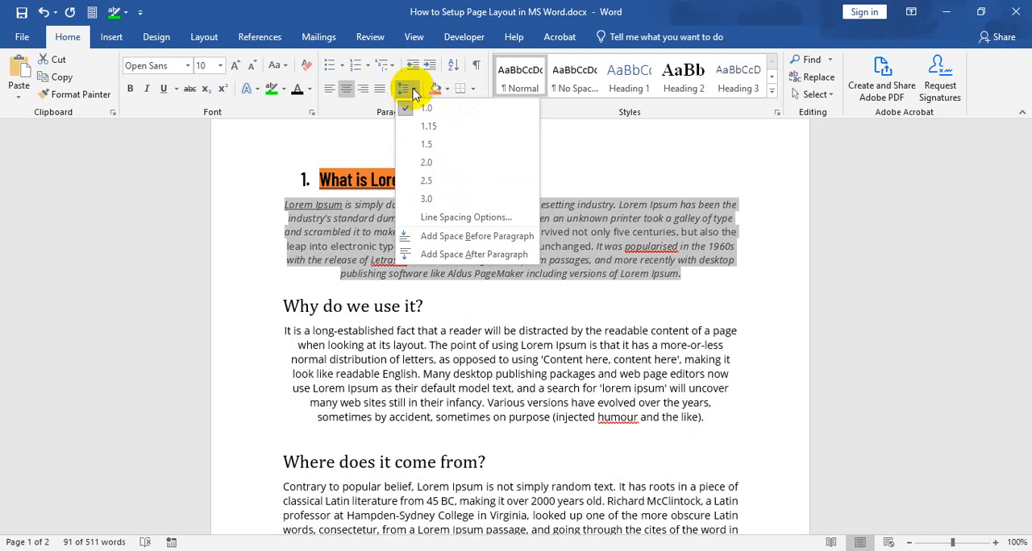
pyautogui.click(414, 94)
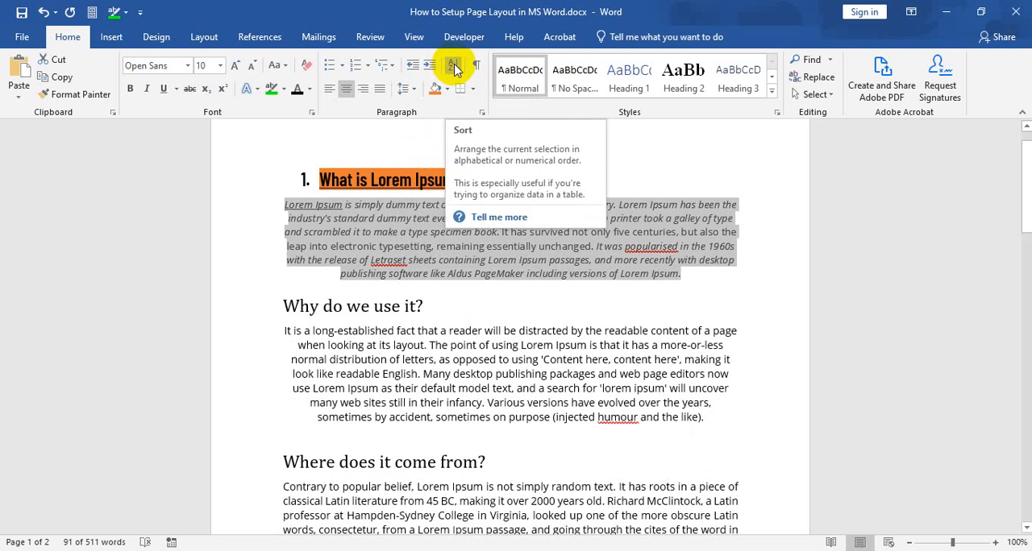
pyautogui.click(454, 68)
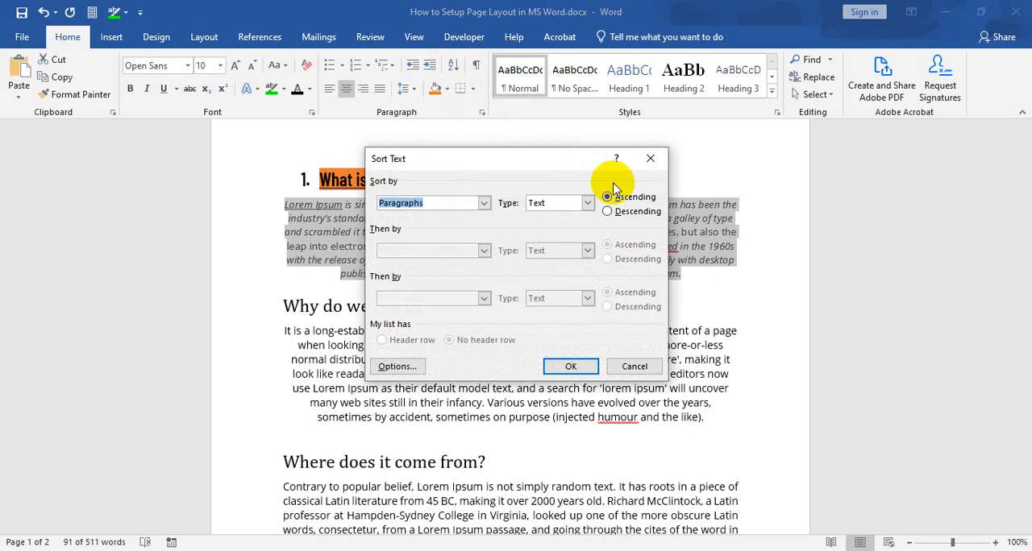
pyautogui.click(650, 161)
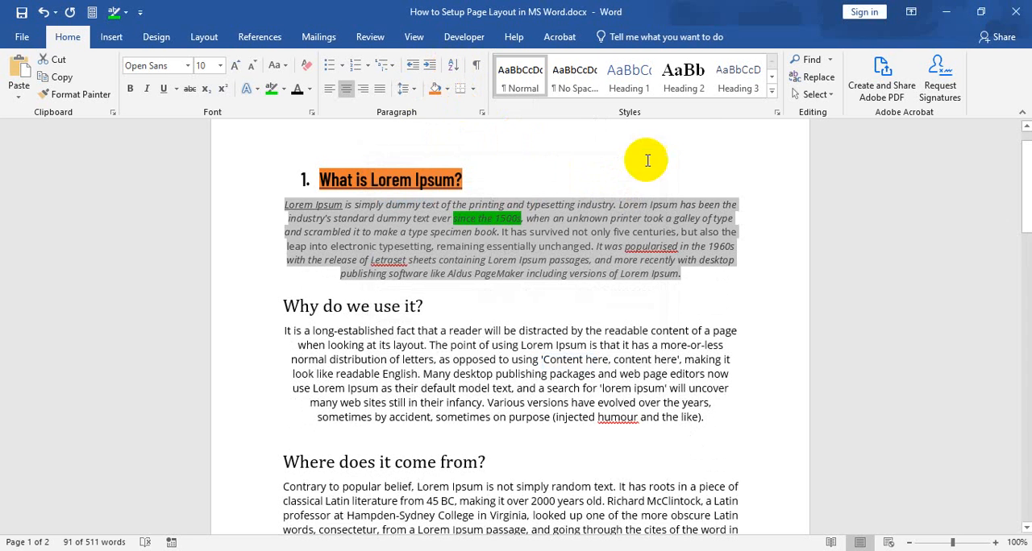
pyautogui.click(429, 218)
pyautogui.moveTo(286, 205); pyautogui.dragTo(662, 274)
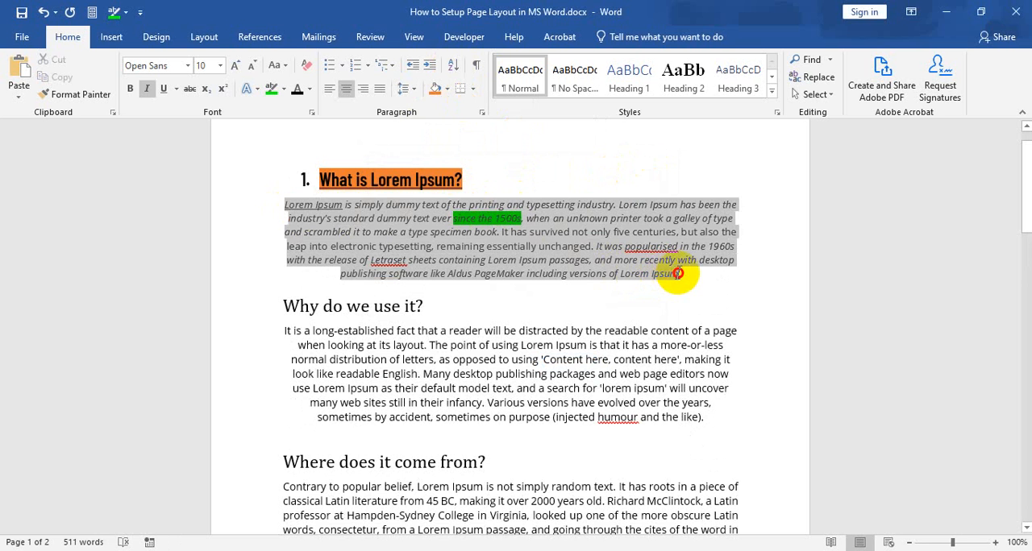
pyautogui.click(380, 233)
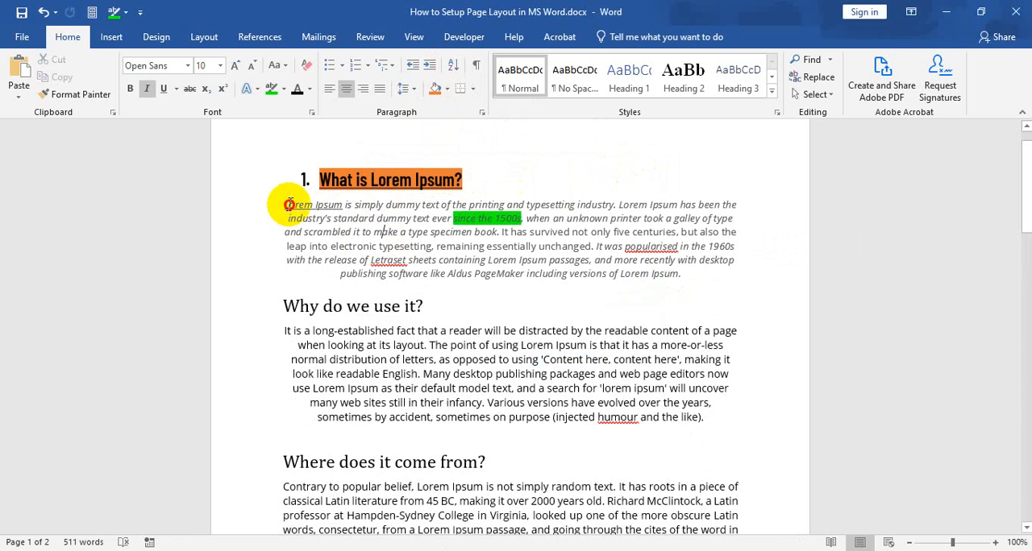
pyautogui.moveTo(289, 205); pyautogui.dragTo(689, 278)
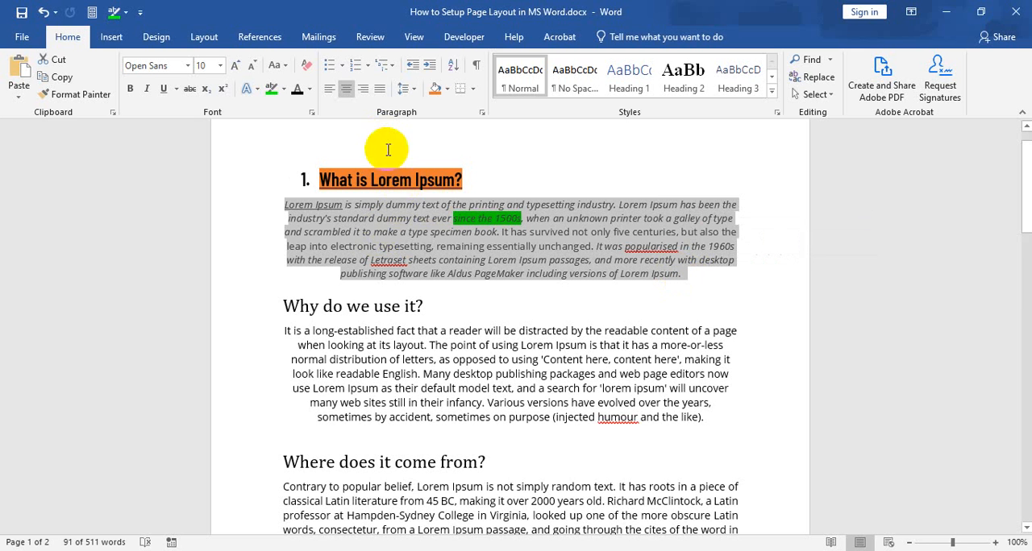
pyautogui.click(385, 219)
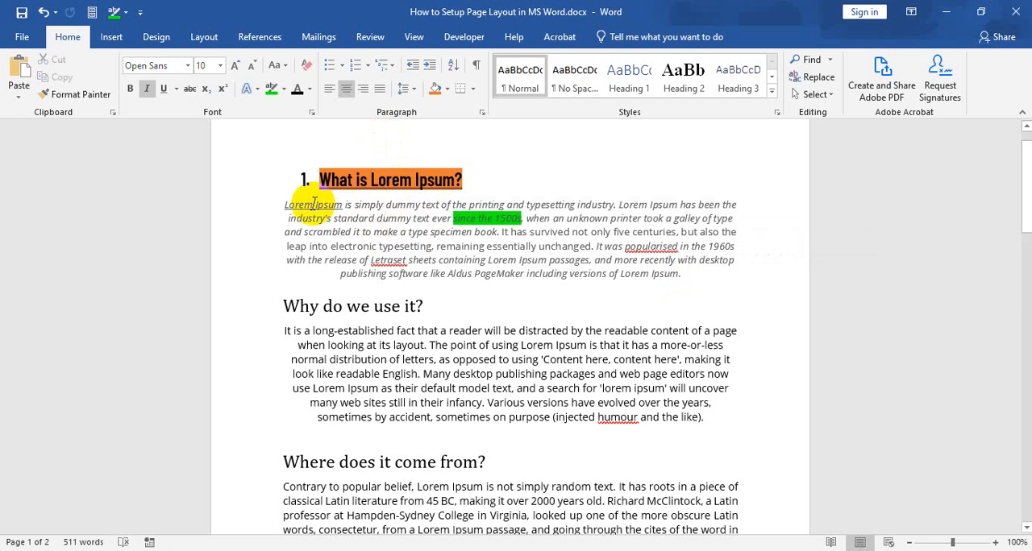
pyautogui.click(284, 205)
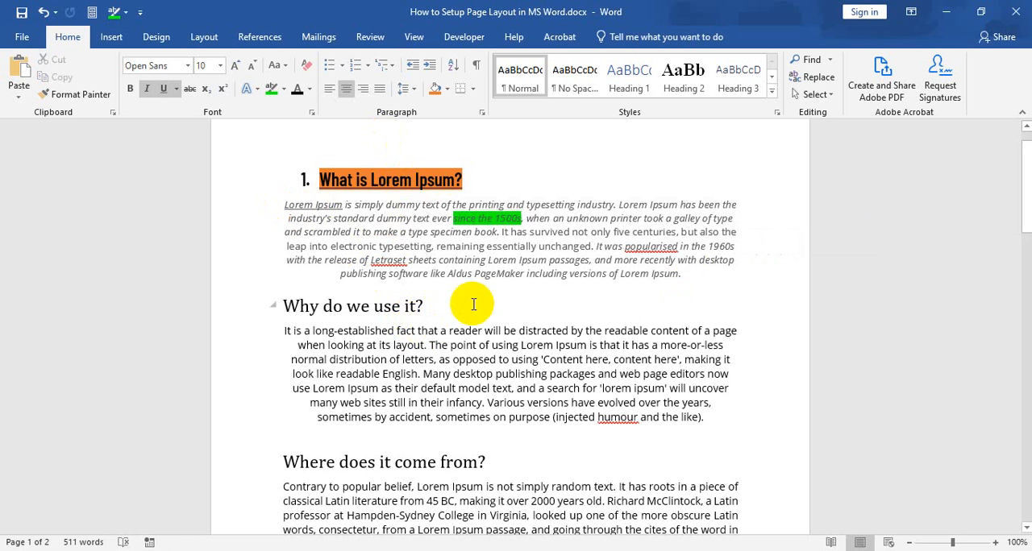